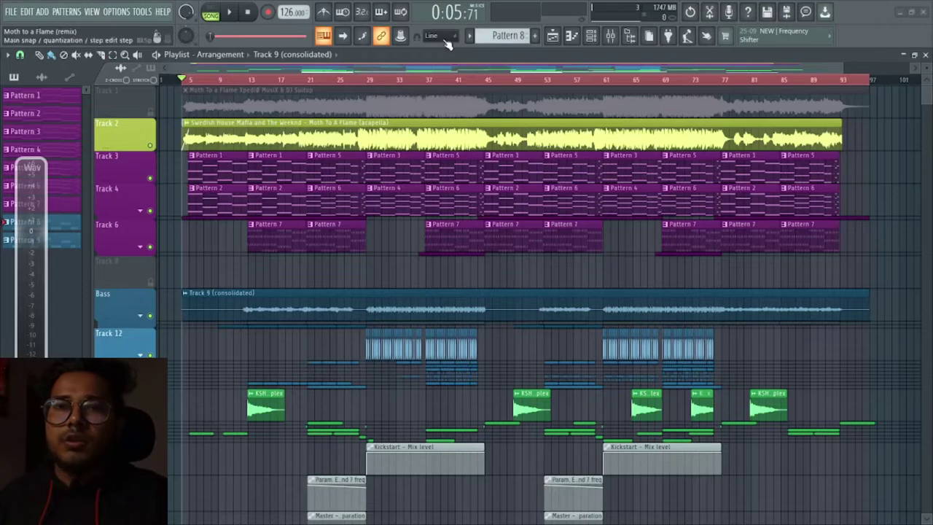
Solo the acapella on Track 2 and play it from the start and from around bar 27.
{"action": "left_click", "coordinate": [616, 33]}
{"action": "left_click_drag", "start_coordinate": [522, 175], "coordinate": [516, 203]}
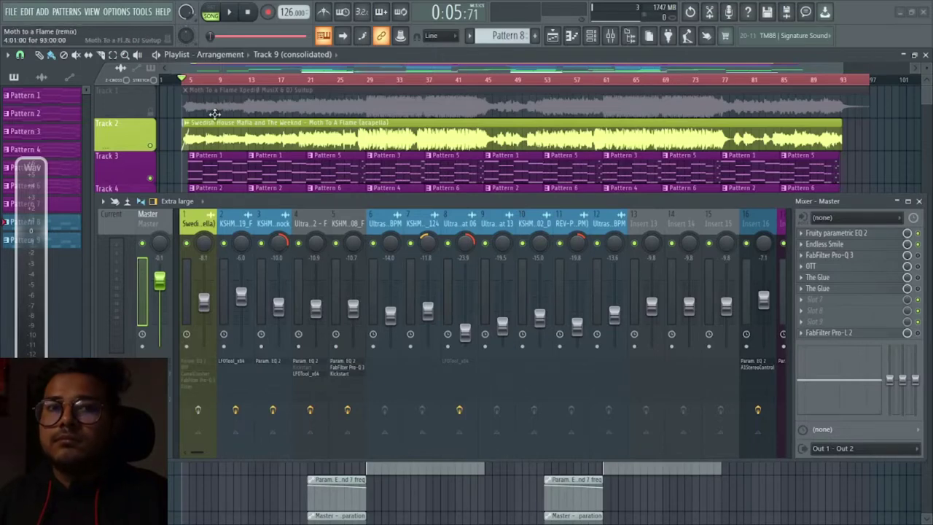
{"action": "right_click", "coordinate": [151, 148]}
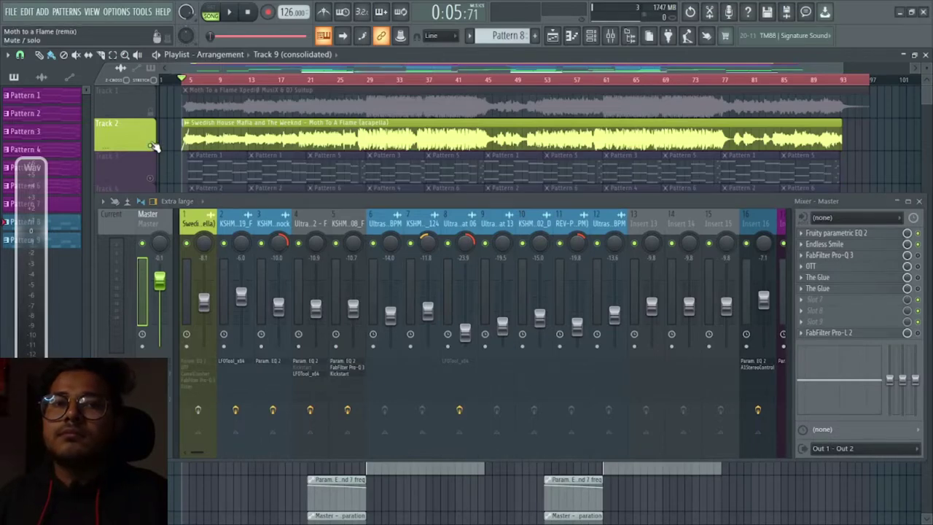
{"action": "key", "text": "space"}
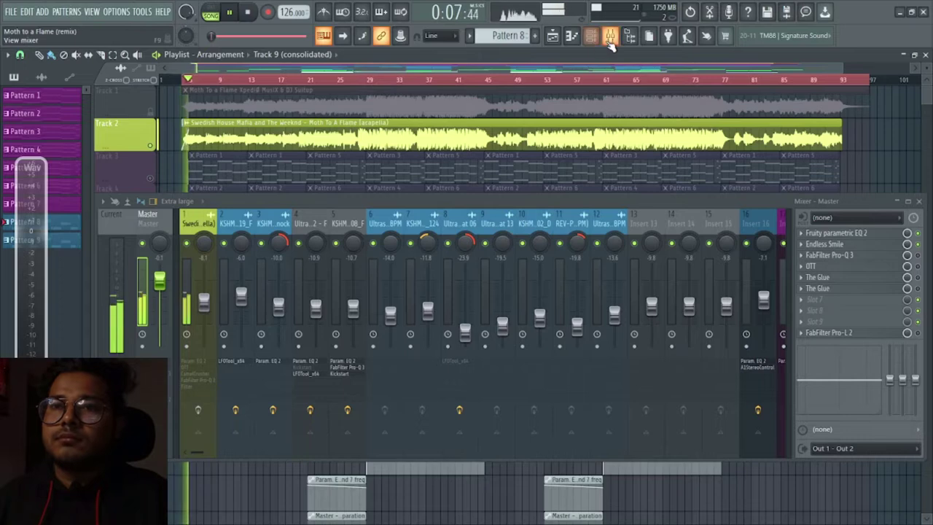
{"action": "left_click", "coordinate": [610, 38]}
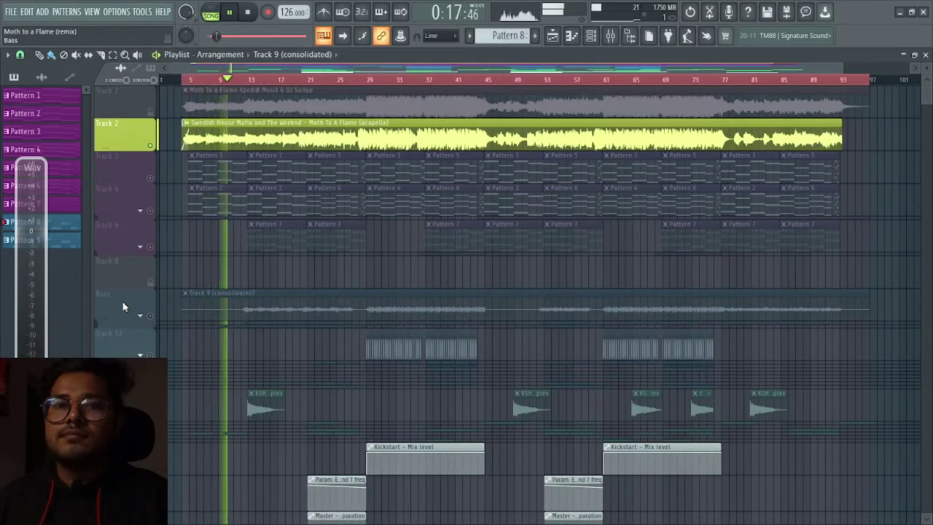
{"action": "left_click", "coordinate": [354, 80]}
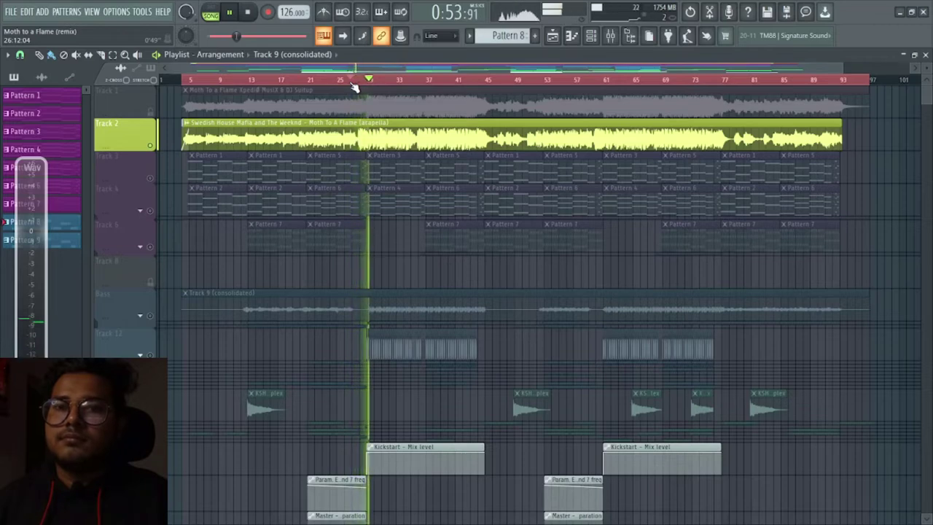
{"action": "key", "text": "space"}
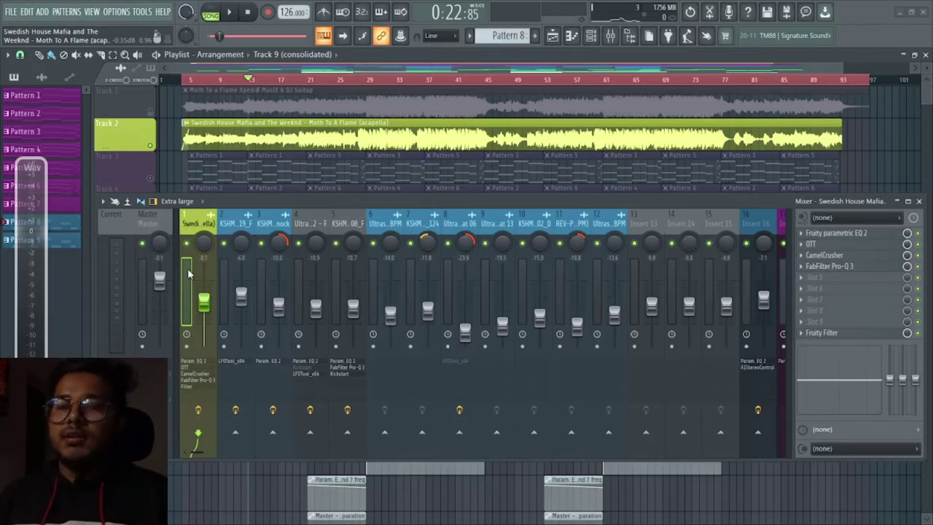
Bypass OTT, CamelCrusher and FabFilter Pro-Q 3 on the acapella's mixer track after opening its Fruity Parametric EQ 2.
{"action": "left_click", "coordinate": [856, 238]}
{"action": "left_click_drag", "start_coordinate": [604, 330], "coordinate": [645, 239]}
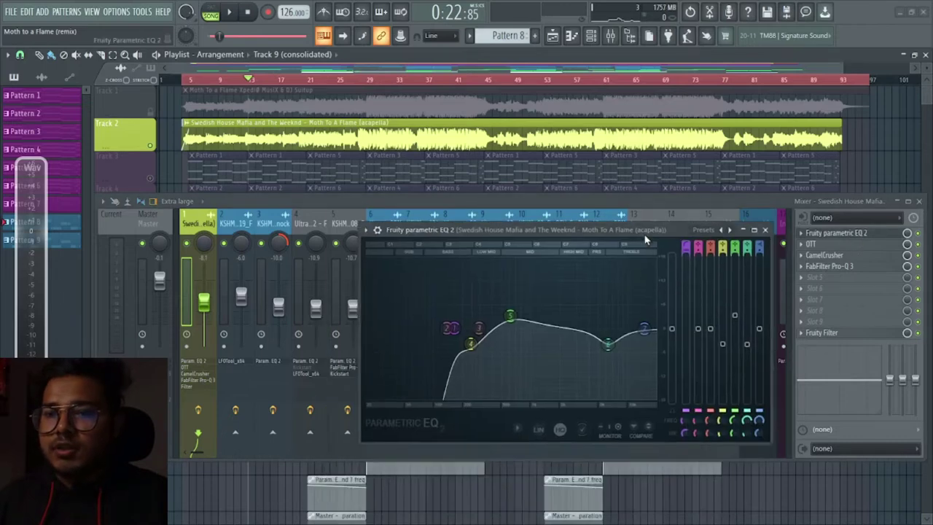
{"action": "left_click", "coordinate": [918, 244]}
{"action": "left_click", "coordinate": [918, 255]}
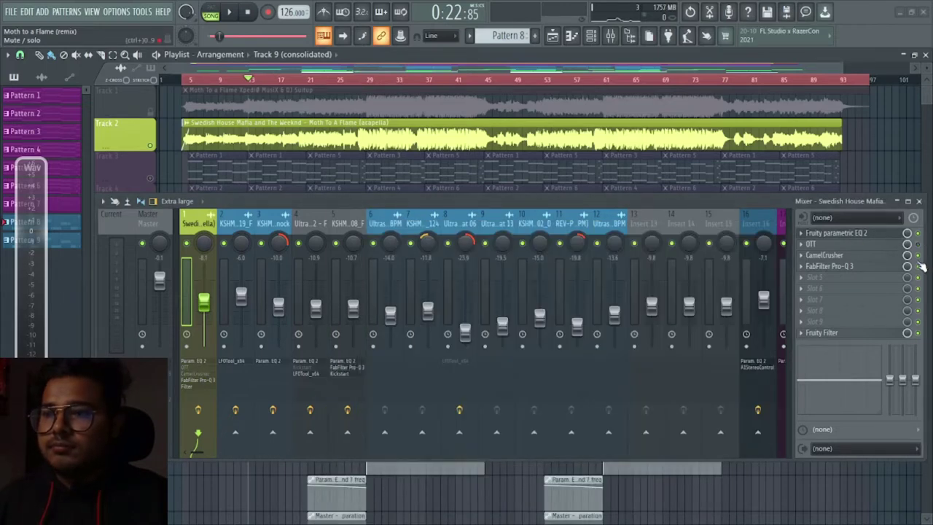
Play the acapella from bar 13 with Fruity Parametric EQ 2 open and compare it with the EQ switched off.
{"action": "left_click", "coordinate": [863, 238]}
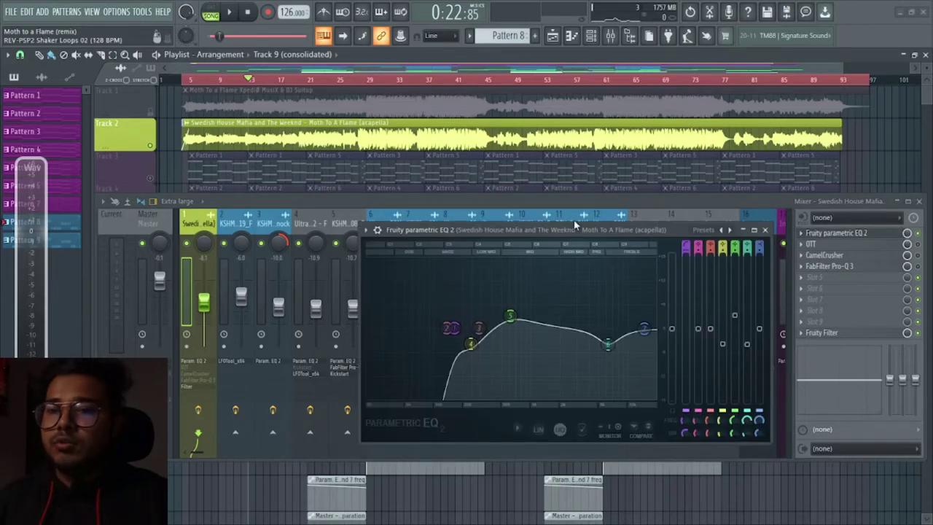
{"action": "left_click_drag", "start_coordinate": [574, 228], "coordinate": [598, 252]}
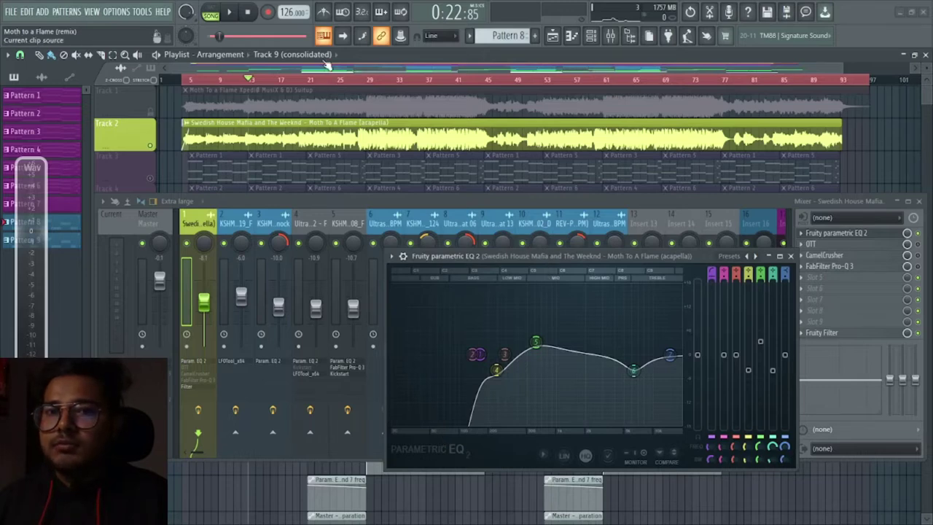
{"action": "key", "text": "space"}
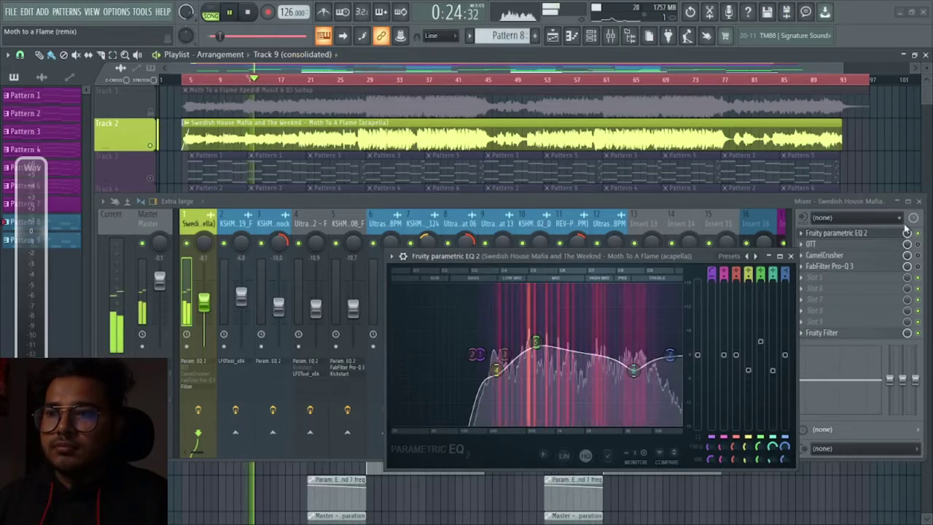
{"action": "left_click", "coordinate": [920, 245]}
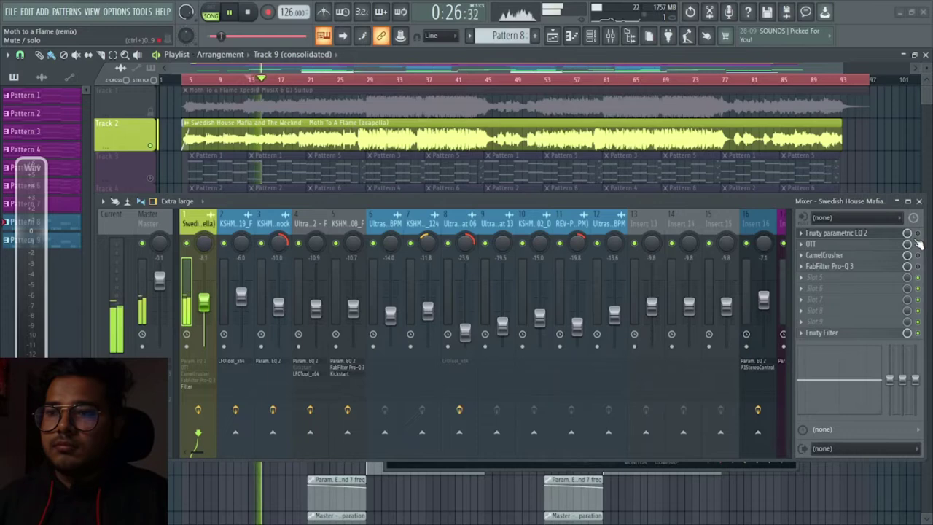
{"action": "key", "text": "space"}
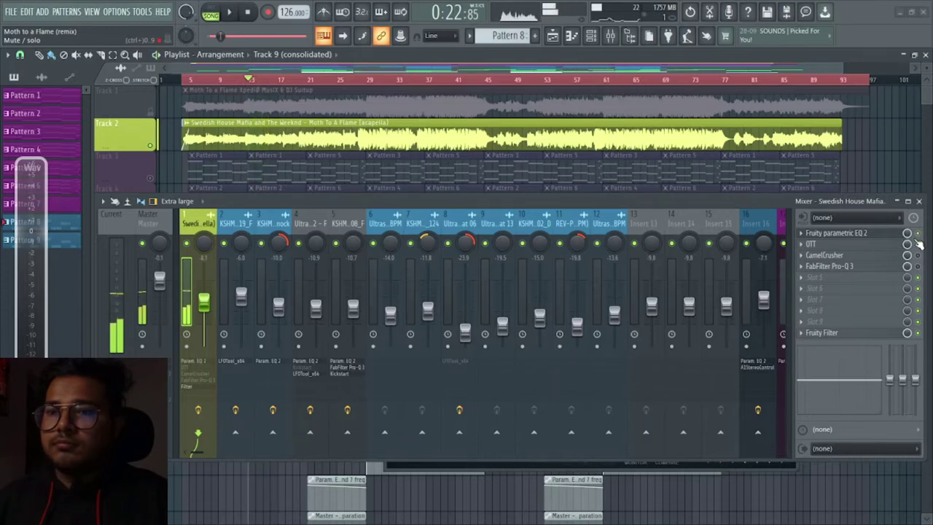
Enable OTT on the acapella's mixer track and play the vocal with the OTT settings open.
{"action": "left_click", "coordinate": [919, 246]}
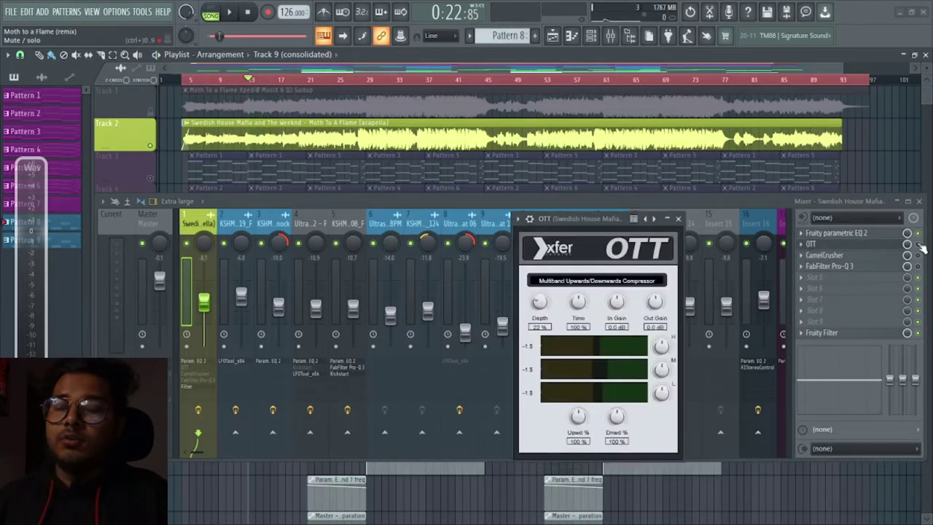
{"action": "left_click", "coordinate": [921, 246]}
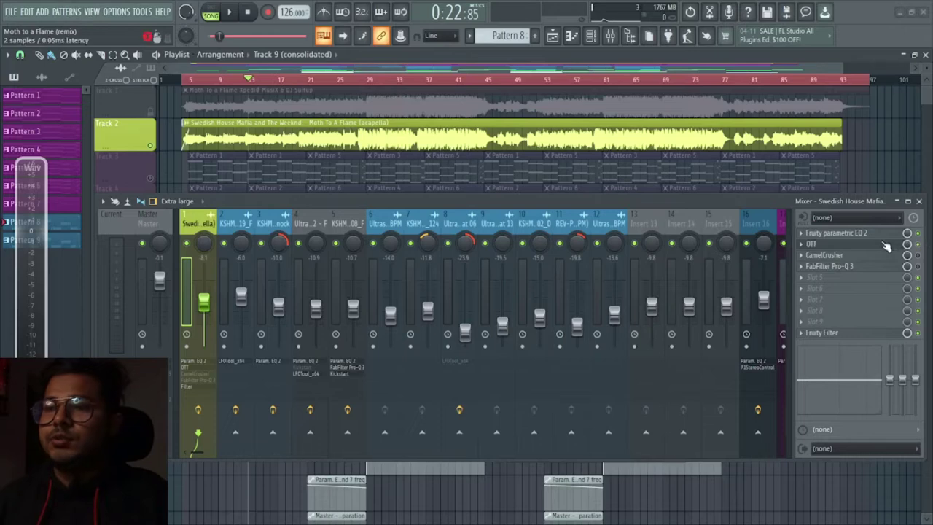
{"action": "left_click", "coordinate": [885, 247]}
{"action": "key", "text": "space"}
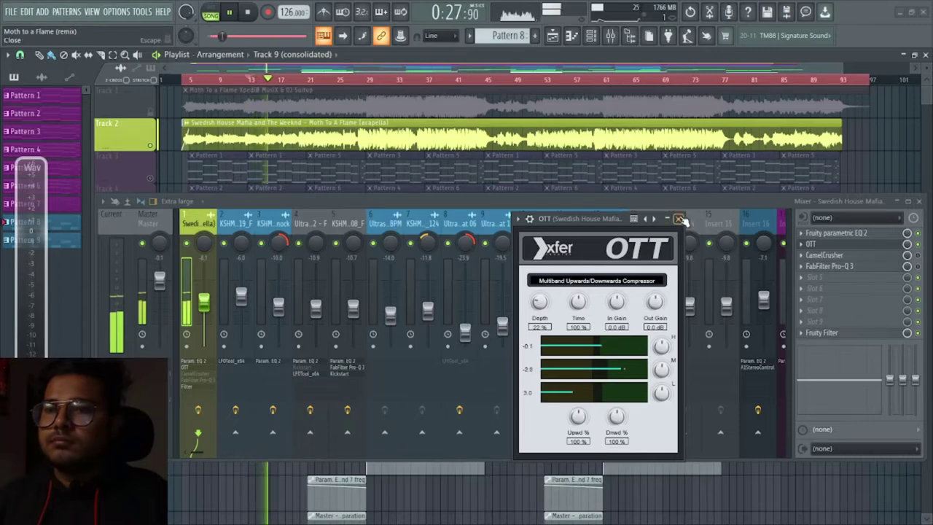
{"action": "key", "text": "space"}
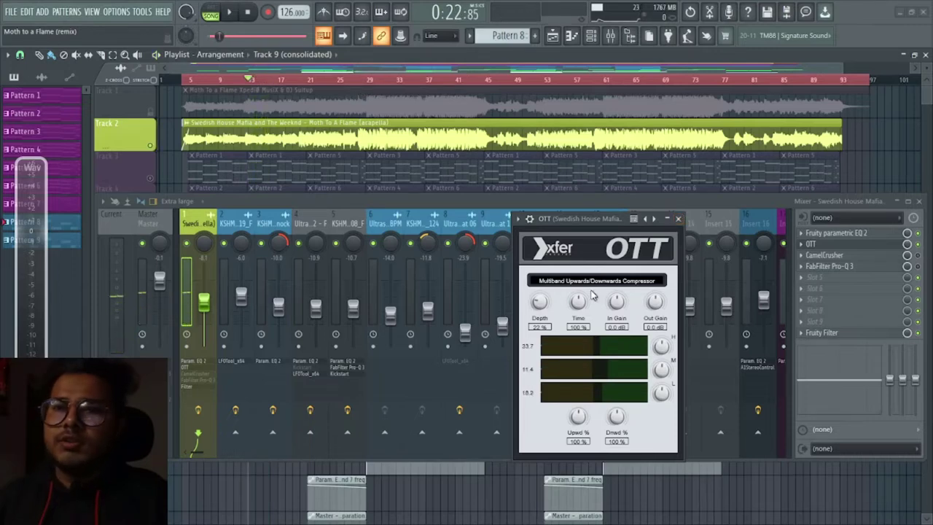
{"action": "left_click", "coordinate": [677, 220]}
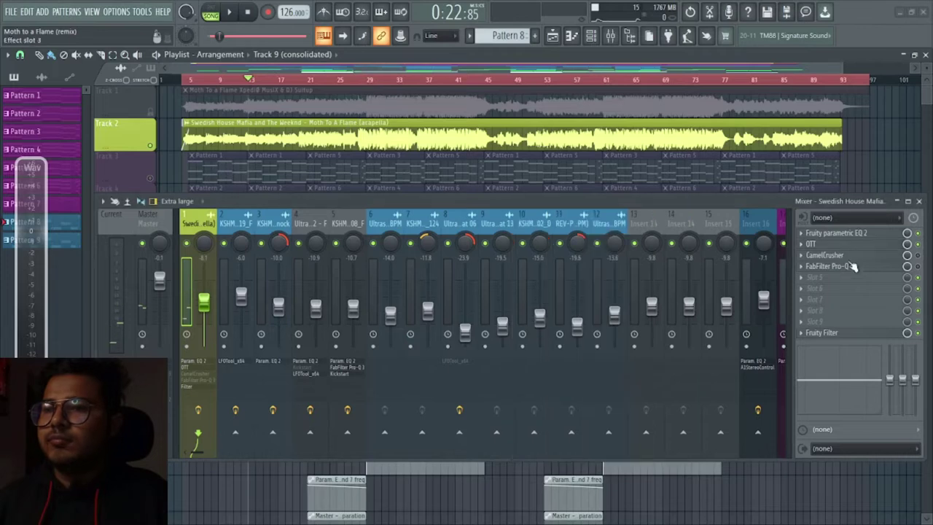
Enable CamelCrusher on the acapella's mixer track and inspect its distortion, filter and master settings.
{"action": "left_click", "coordinate": [883, 262]}
{"action": "left_click", "coordinate": [922, 259]}
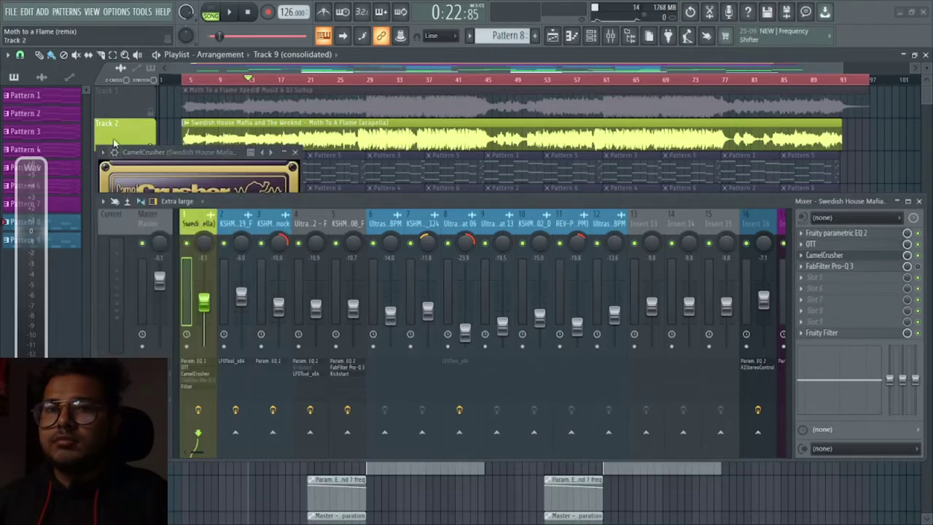
{"action": "double_click", "coordinate": [228, 156]}
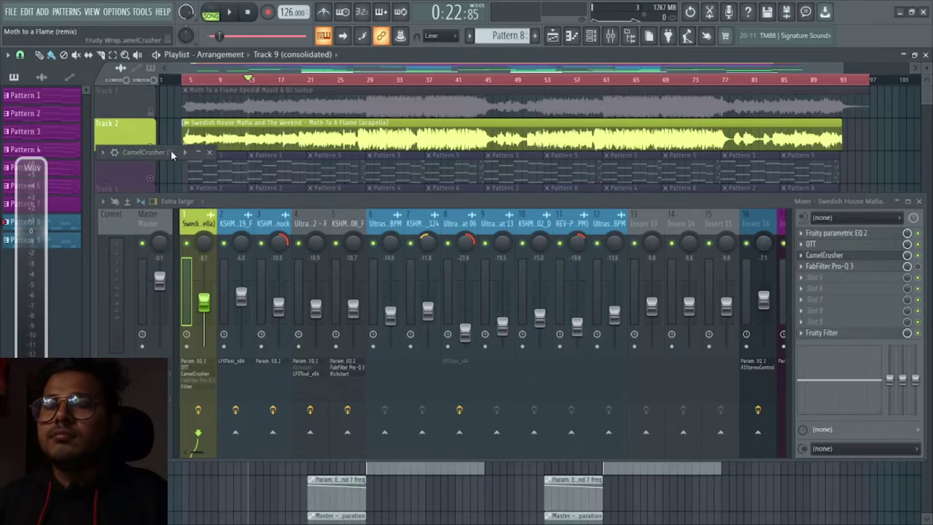
{"action": "left_click_drag", "start_coordinate": [172, 154], "coordinate": [584, 183]}
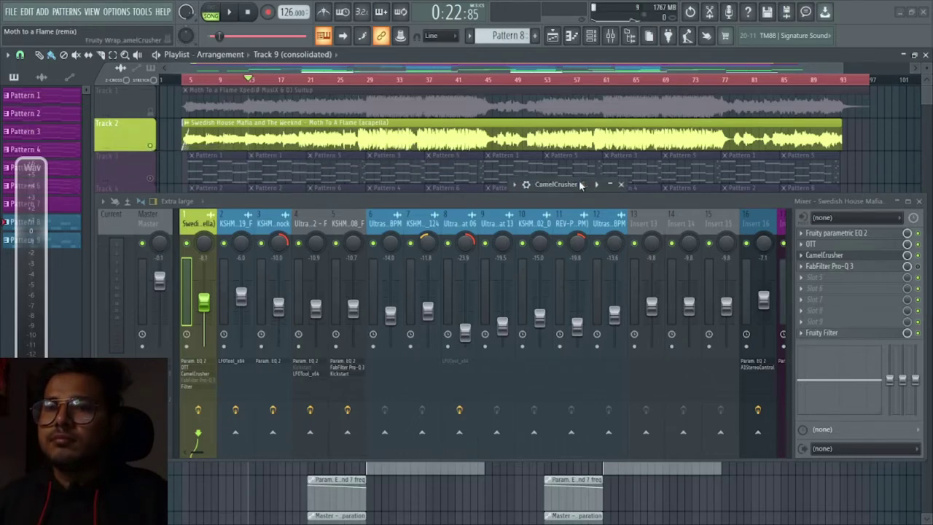
{"action": "double_click", "coordinate": [581, 185]}
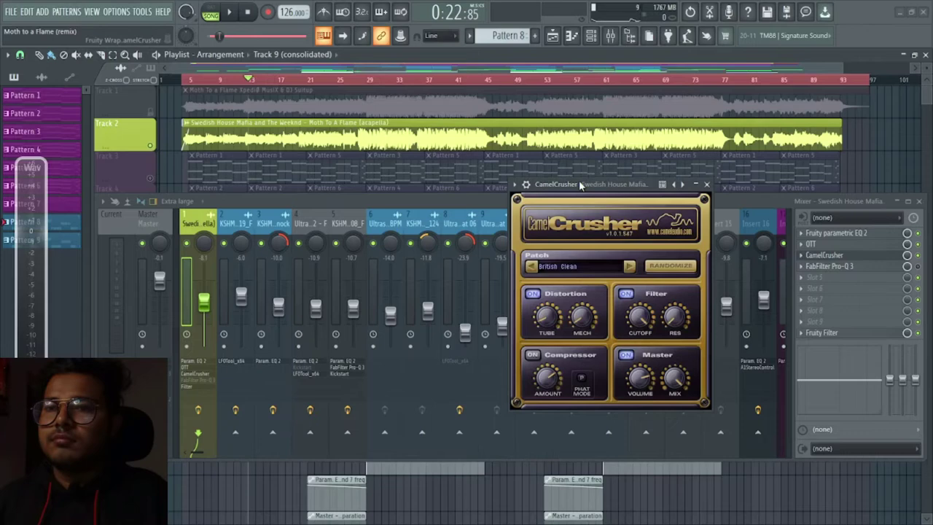
{"action": "left_click", "coordinate": [709, 185]}
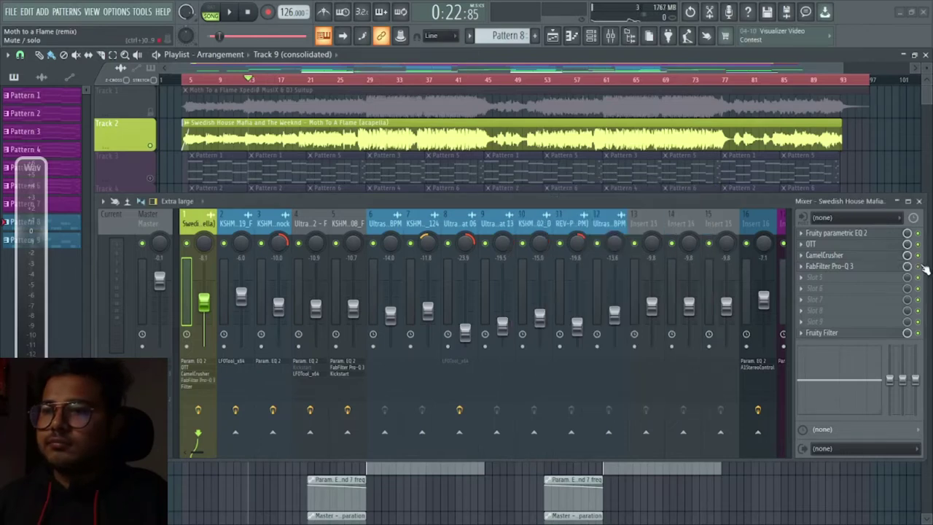
With FabFilter Pro-Q 3 enabled on the acapella, inspect its EQ curve and the Fruity Filter settings.
{"action": "left_click", "coordinate": [865, 270]}
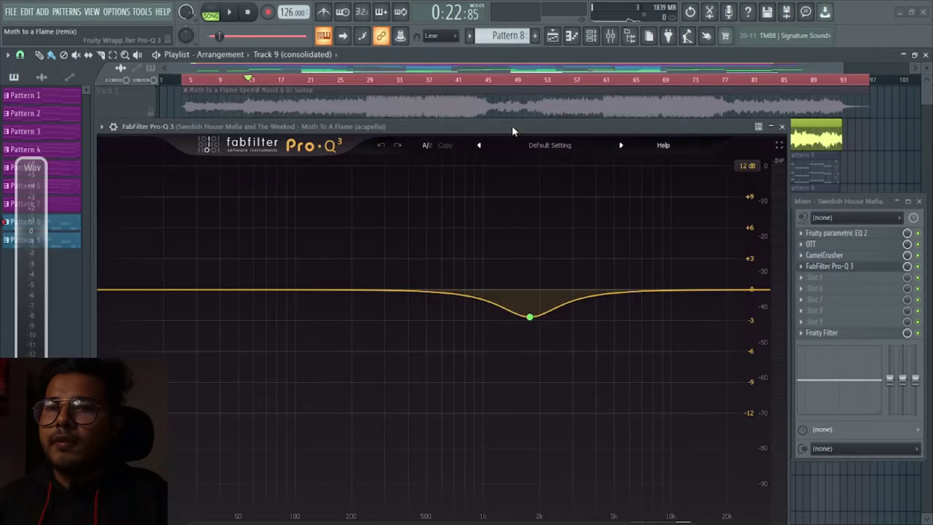
{"action": "left_click_drag", "start_coordinate": [512, 125], "coordinate": [570, 114]}
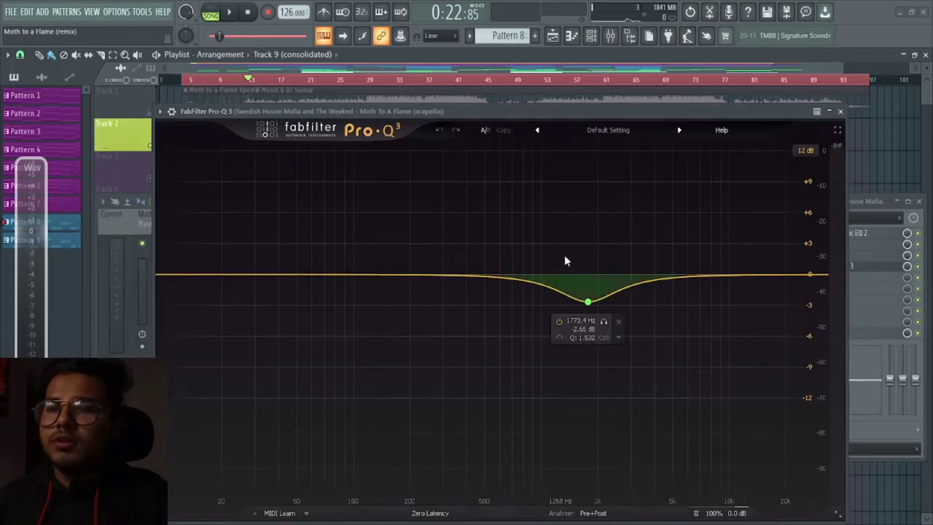
{"action": "left_click", "coordinate": [842, 110]}
{"action": "left_click", "coordinate": [842, 334]}
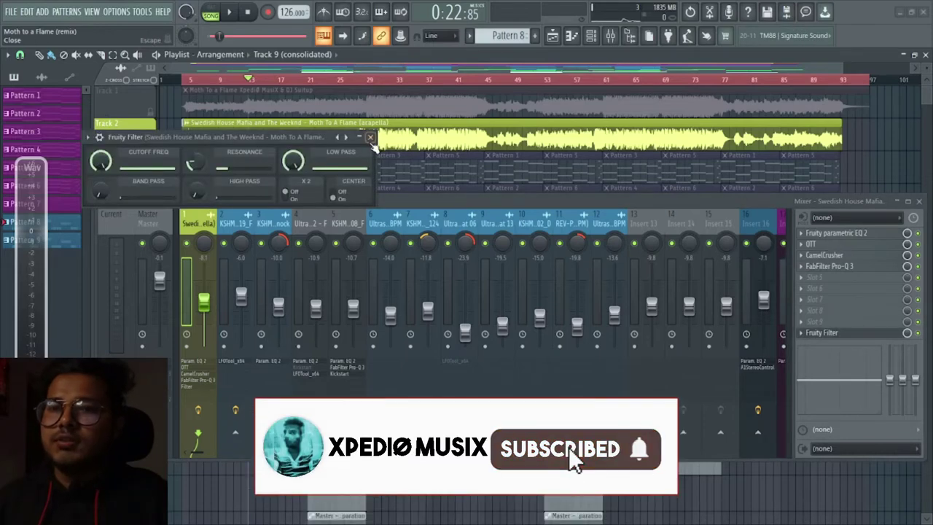
{"action": "left_click", "coordinate": [370, 137]}
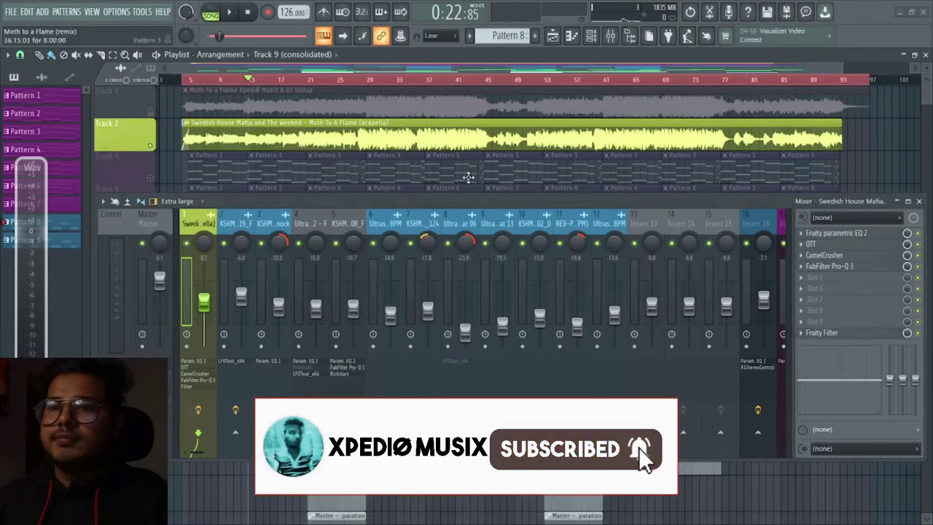
Close the mixer and play the soloed acapella from bar 13 with its full effect chain.
{"action": "left_click", "coordinate": [918, 201]}
{"action": "scroll", "coordinate": [187, 264], "scroll_direction": "up", "scroll_amount": 3, "text": "ctrl"}
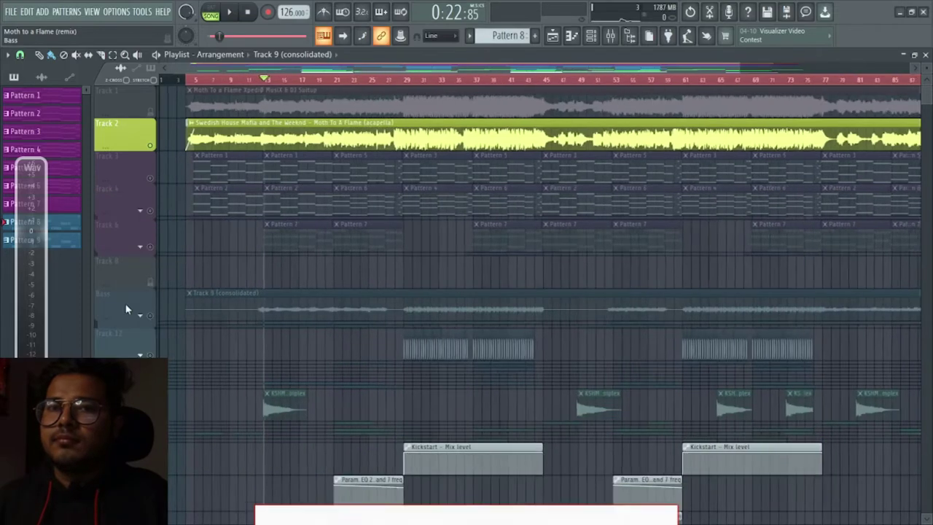
{"action": "key", "text": "space"}
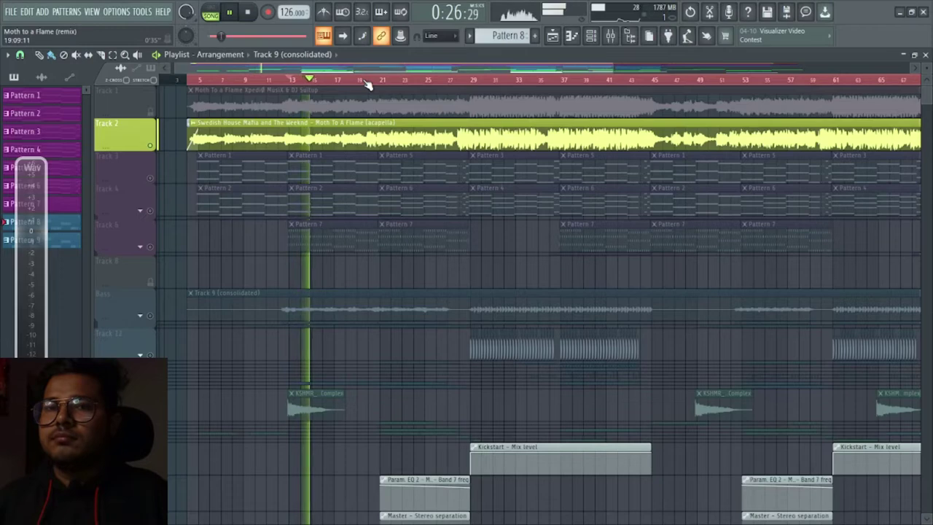
{"action": "key", "text": "space"}
Solo Track 3 and play its patterns from bar 13.
{"action": "right_click", "coordinate": [151, 178]}
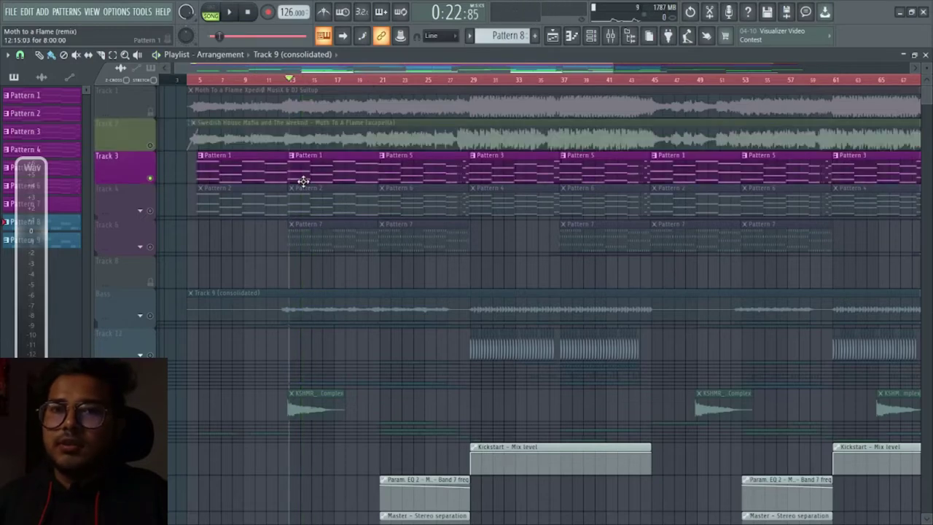
{"action": "key", "text": "space"}
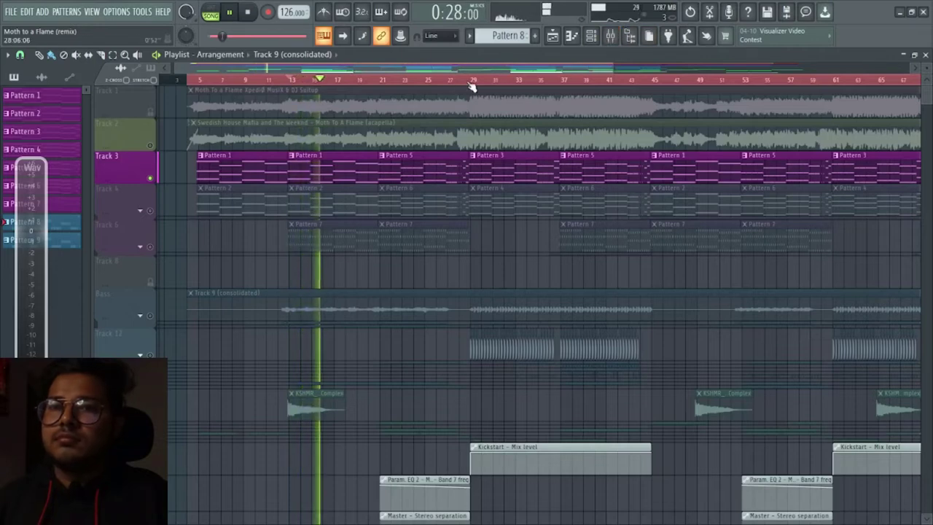
{"action": "key", "text": "space"}
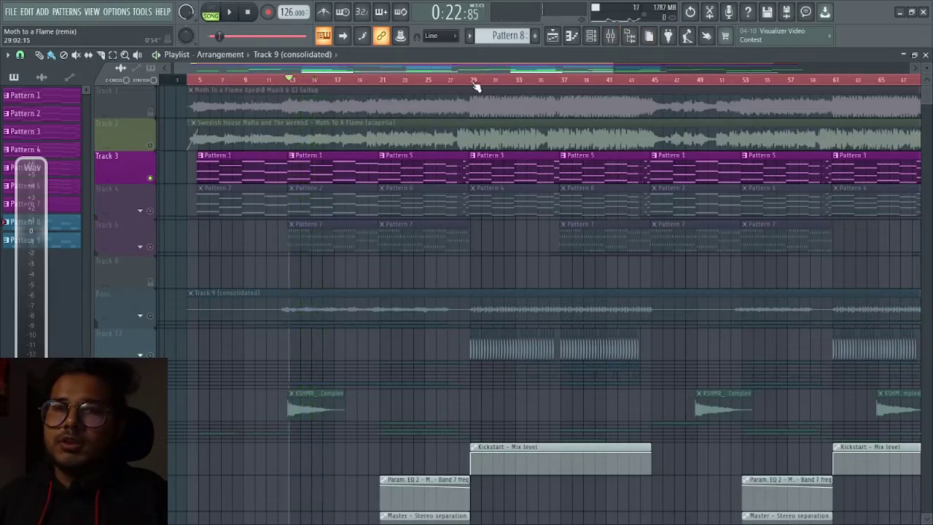
Play Track 3 from bar 29 and open the Pattern 3 clip there in the piano roll.
{"action": "left_click", "coordinate": [473, 82]}
{"action": "key", "text": "space"}
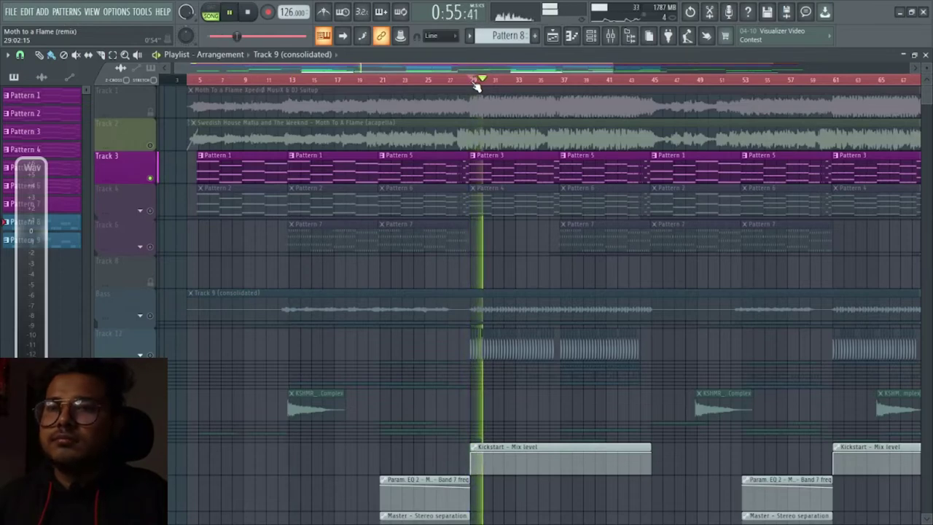
{"action": "key", "text": "space"}
{"action": "left_click", "coordinate": [545, 173]}
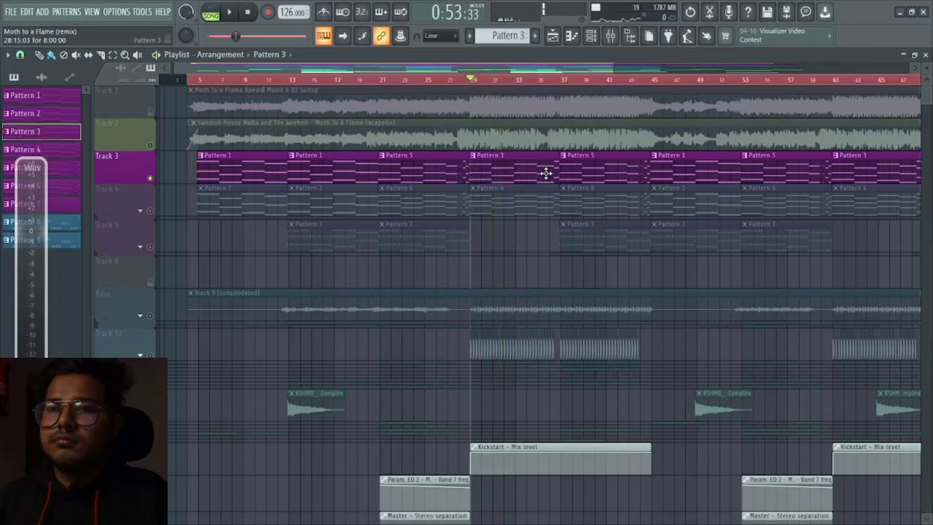
{"action": "double_click", "coordinate": [545, 173]}
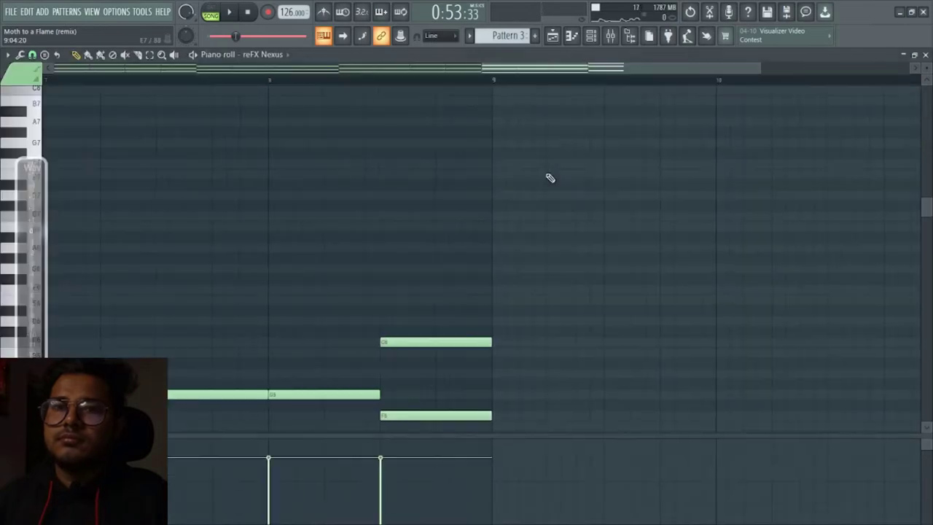
Play the Pattern 3 chords in the reFX Nexus piano roll and bring up the channel rack.
{"action": "scroll", "coordinate": [641, 196], "scroll_direction": "down", "scroll_amount": 3}
{"action": "scroll", "coordinate": [641, 196], "scroll_direction": "down", "scroll_amount": 6}
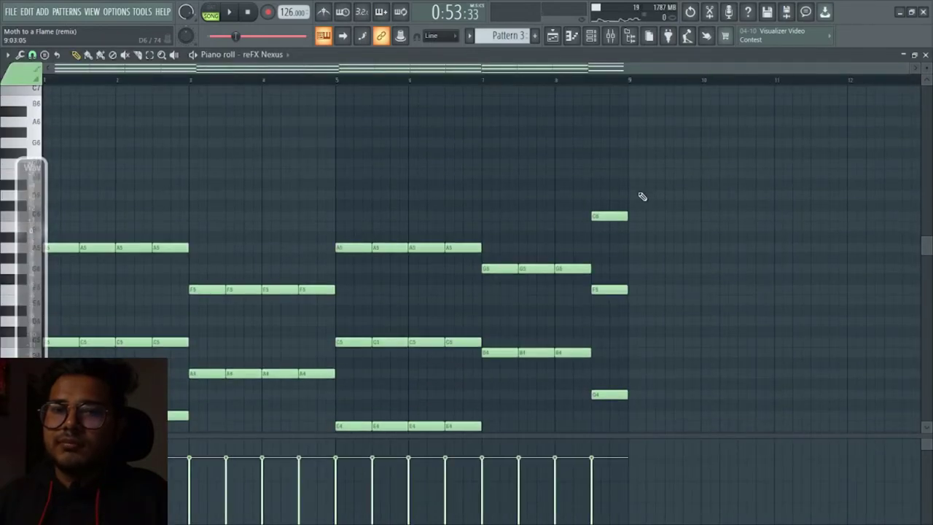
{"action": "key", "text": "space"}
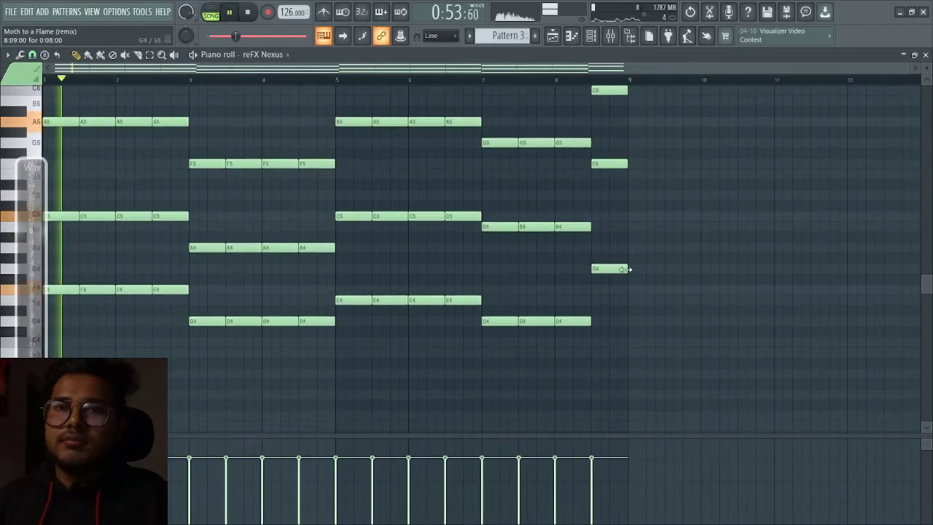
{"action": "left_click", "coordinate": [590, 37]}
{"action": "key", "text": "space"}
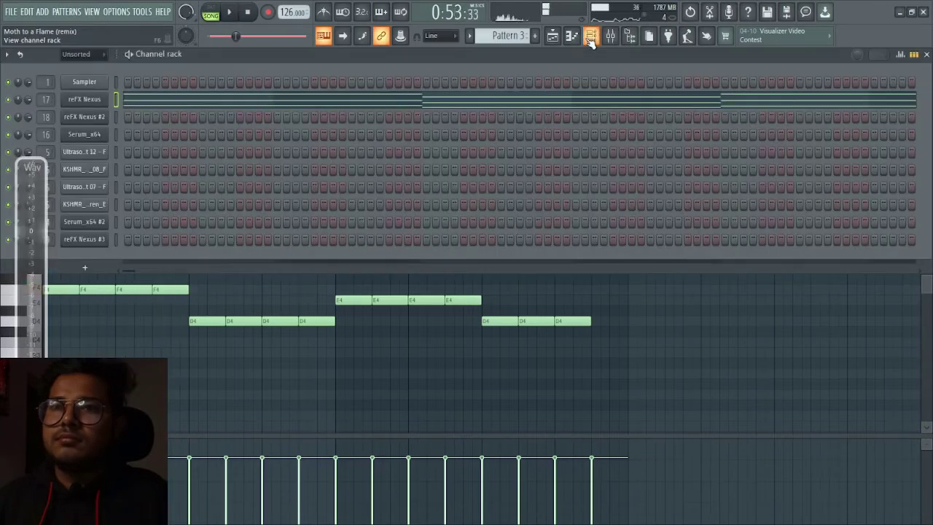
Return to the playlist and inspect the Fruity parametric EQ 2 curve on mixer Insert 17.
{"action": "left_click", "coordinate": [552, 36]}
{"action": "scroll", "coordinate": [536, 146], "scroll_direction": "down", "scroll_amount": 1}
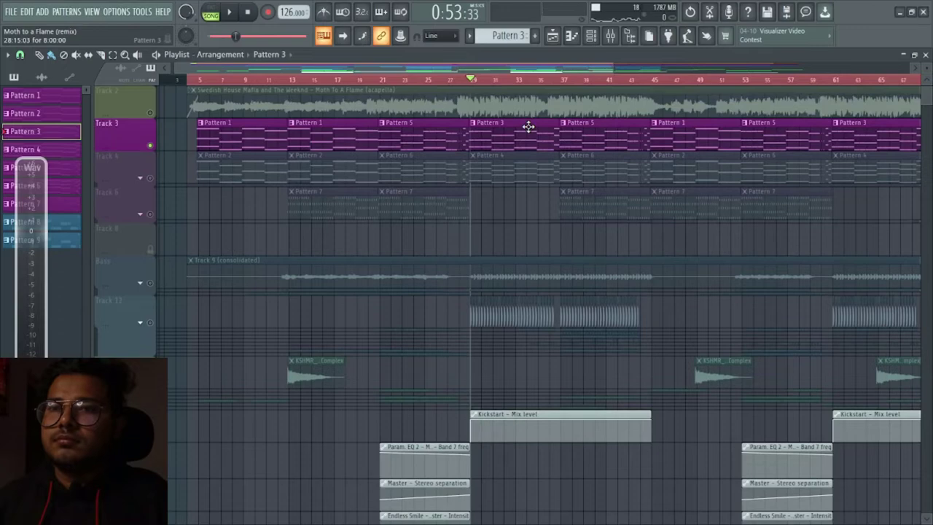
{"action": "left_click", "coordinate": [610, 36]}
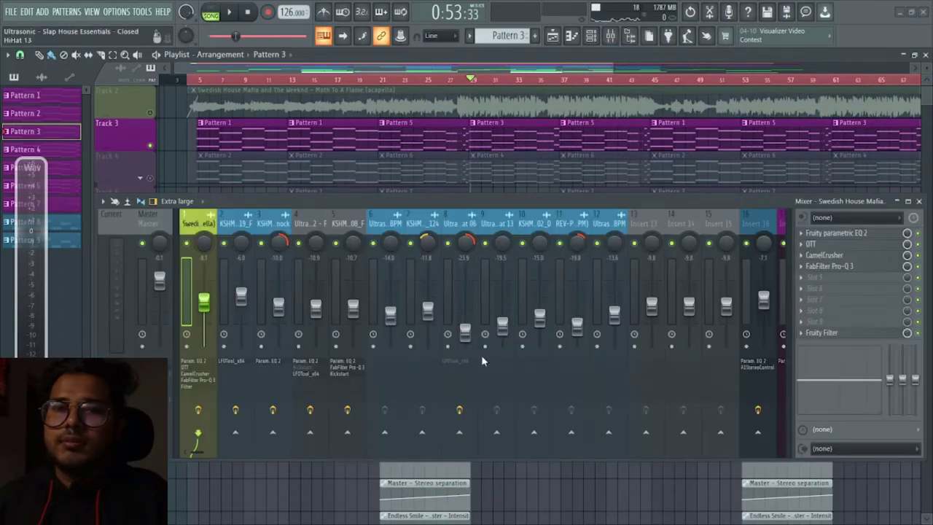
{"action": "scroll", "coordinate": [494, 390], "scroll_direction": "down", "scroll_amount": 5}
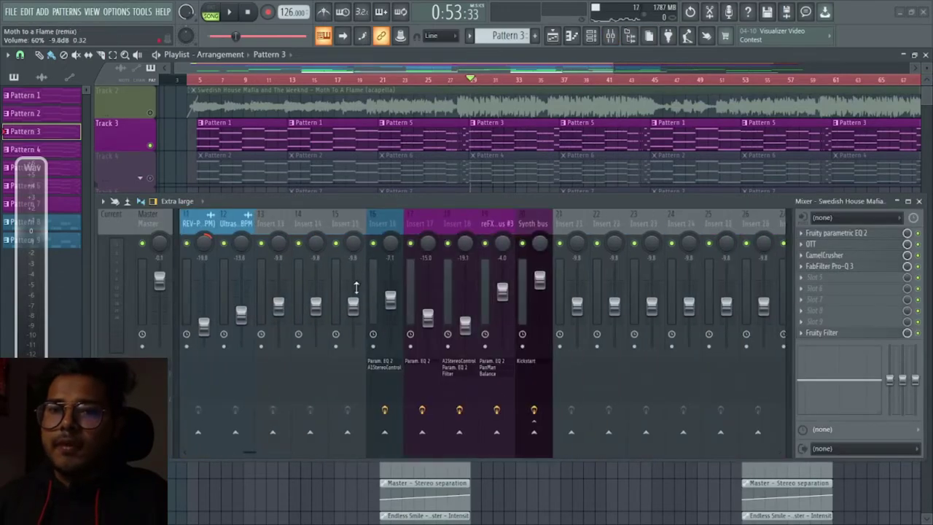
{"action": "left_click", "coordinate": [417, 262]}
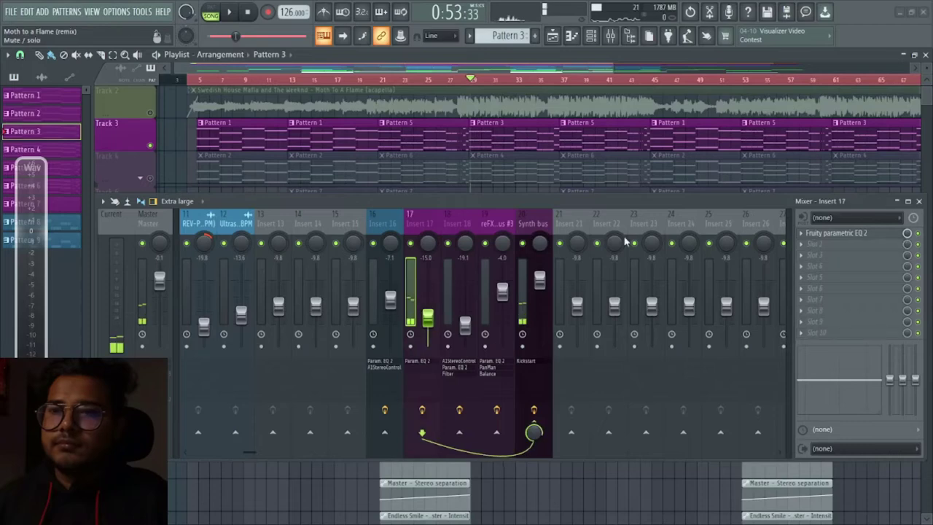
{"action": "left_click", "coordinate": [871, 234]}
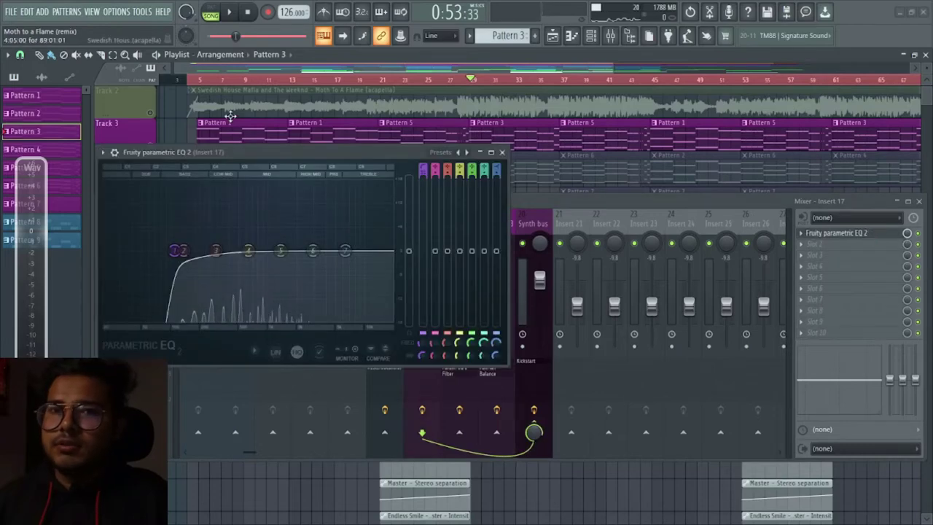
{"action": "left_click_drag", "start_coordinate": [290, 161], "coordinate": [544, 184]}
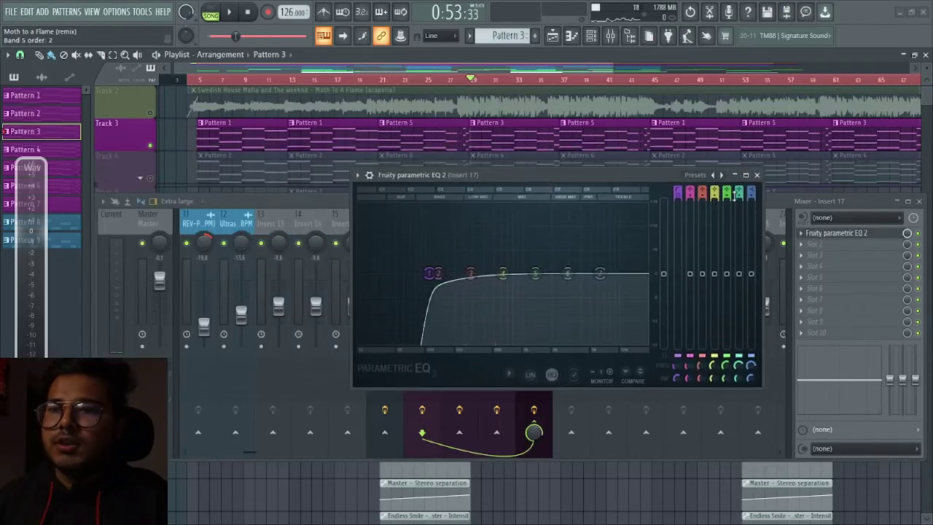
{"action": "left_click", "coordinate": [757, 176]}
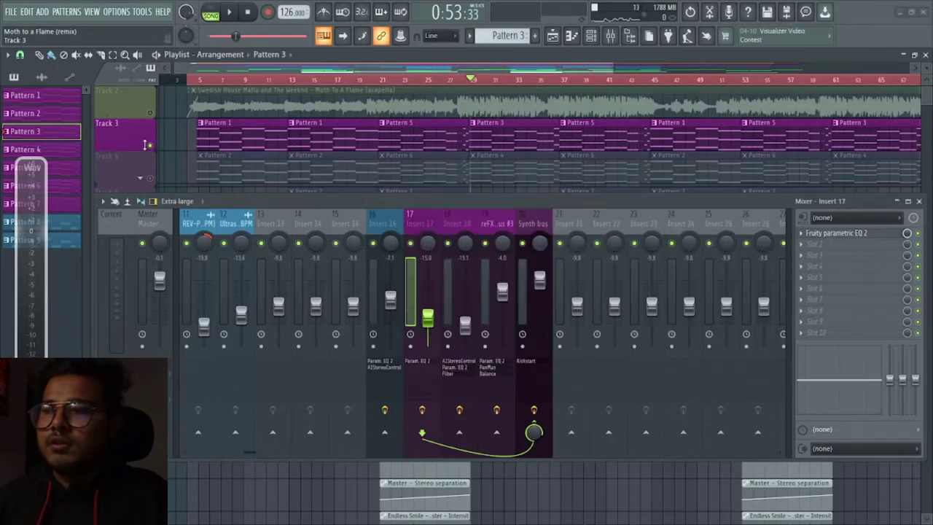
Solo Track 4 and play it from bar 29 with mixer Insert 18 selected.
{"action": "right_click", "coordinate": [150, 178]}
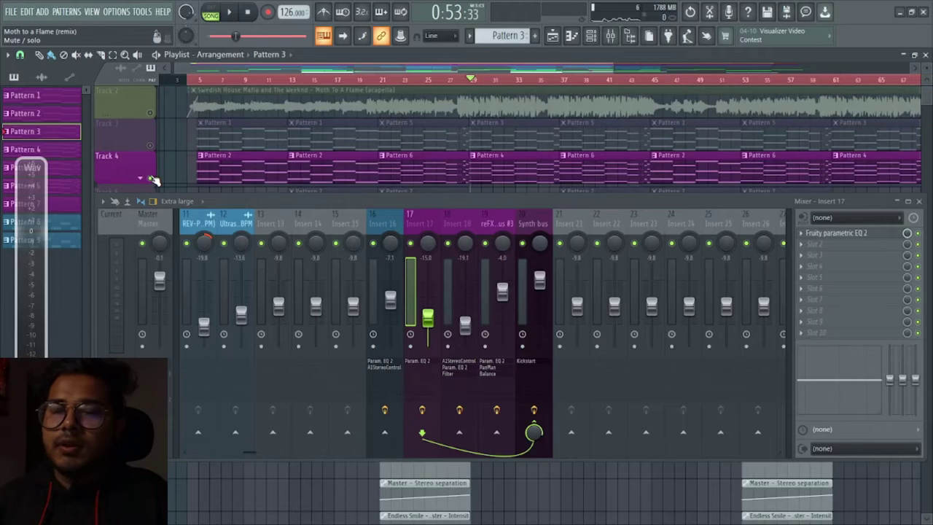
{"action": "key", "text": "space"}
{"action": "left_click", "coordinate": [440, 276]}
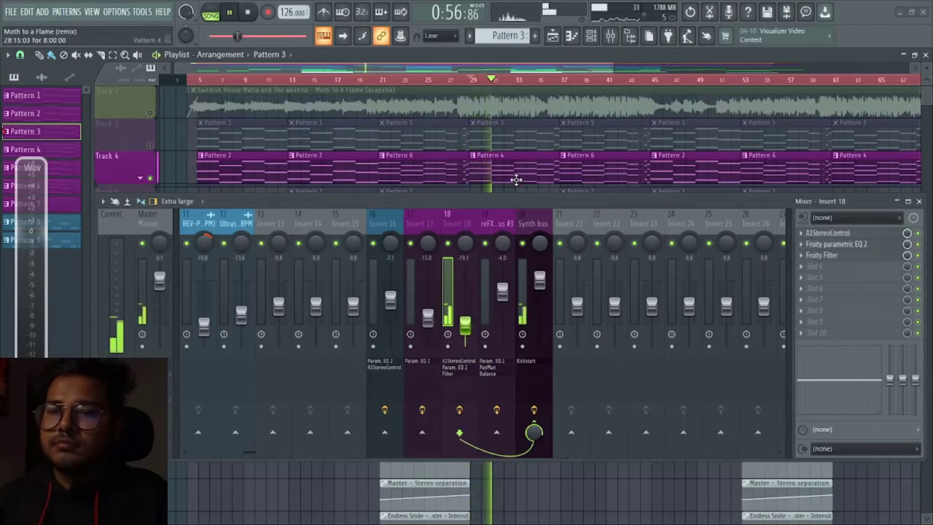
{"action": "key", "text": "space"}
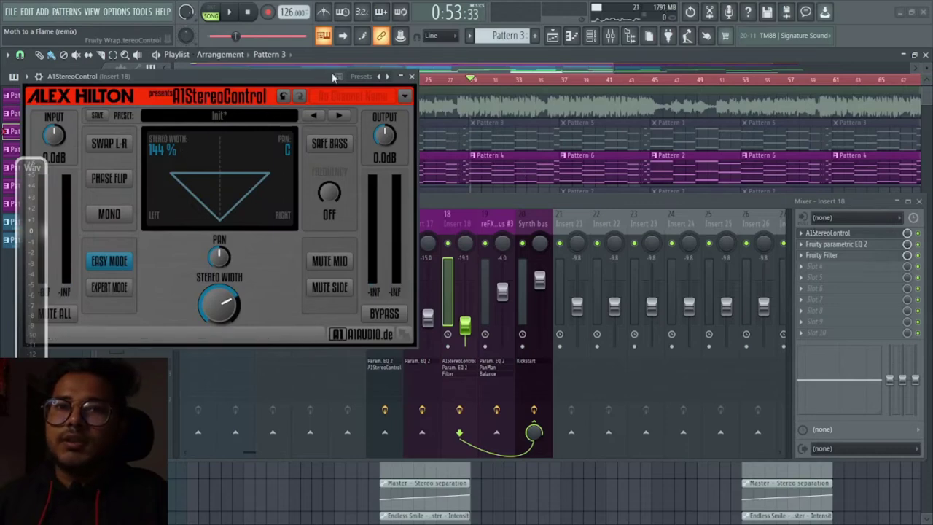
Review the A1StereoControl and Fruity parametric EQ 2 settings on Insert 18 and close the mixer.
{"action": "left_click", "coordinate": [412, 76]}
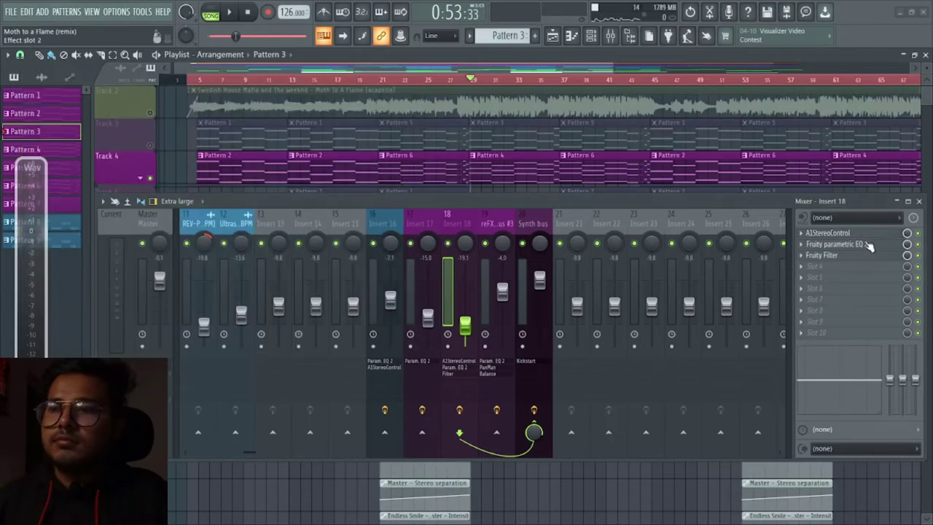
{"action": "left_click", "coordinate": [838, 244]}
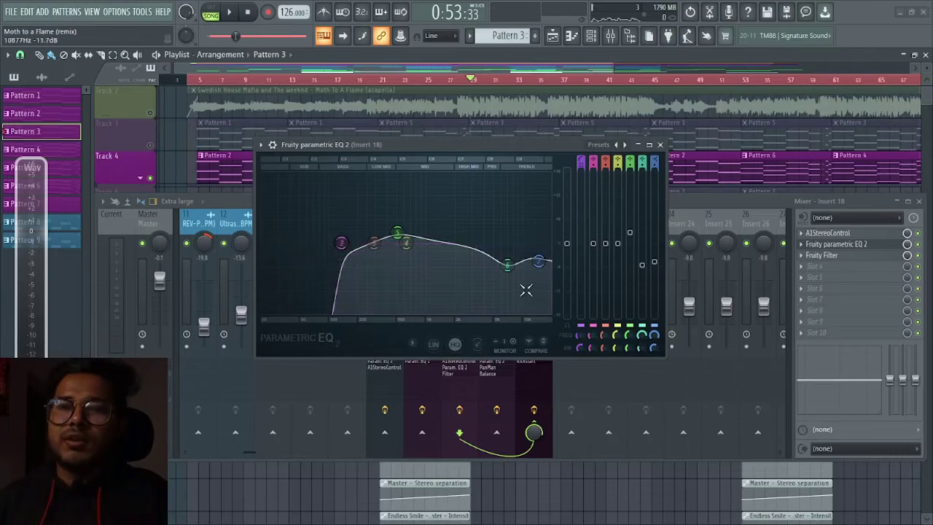
{"action": "left_click", "coordinate": [660, 144]}
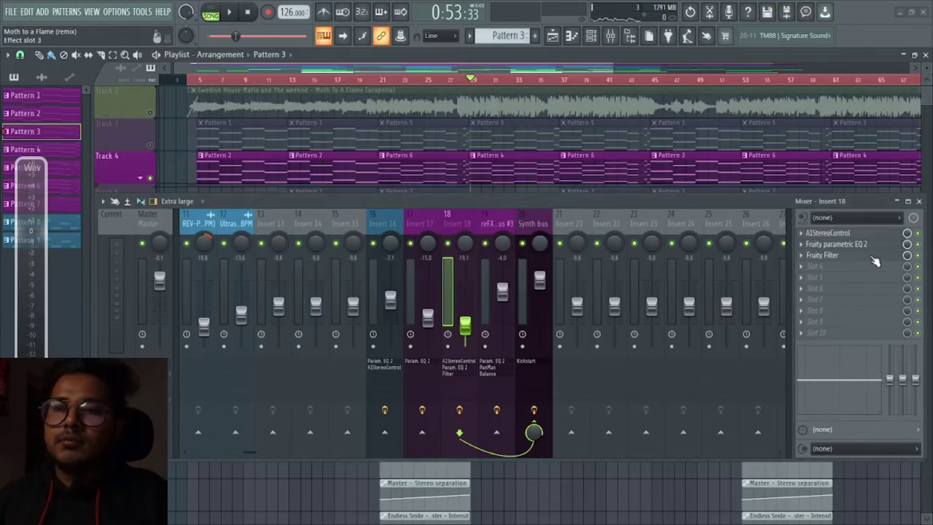
{"action": "left_click", "coordinate": [921, 201]}
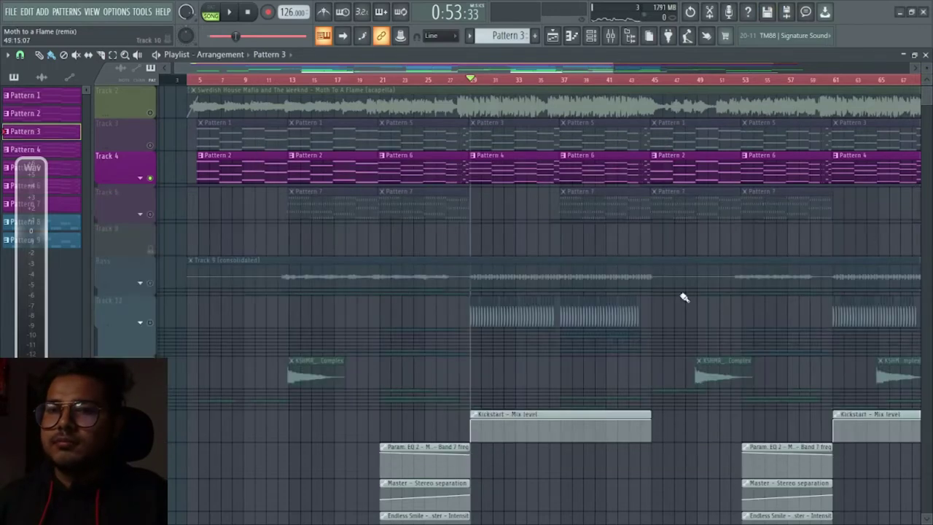
Solo Track 6 and play its Pattern 7 clip from just before bar 37.
{"action": "scroll", "coordinate": [569, 218], "scroll_direction": "down", "scroll_amount": 2}
{"action": "scroll", "coordinate": [510, 156], "scroll_direction": "up", "scroll_amount": 3}
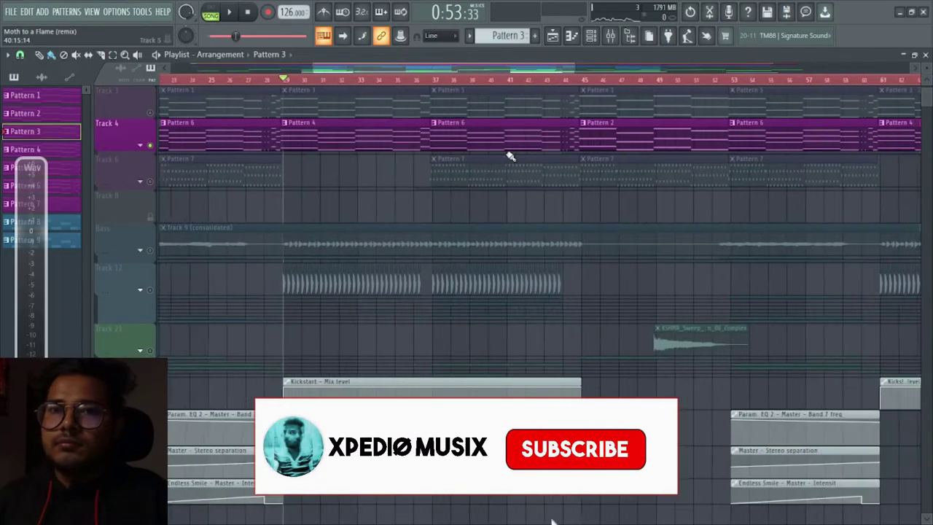
{"action": "left_click", "coordinate": [429, 85]}
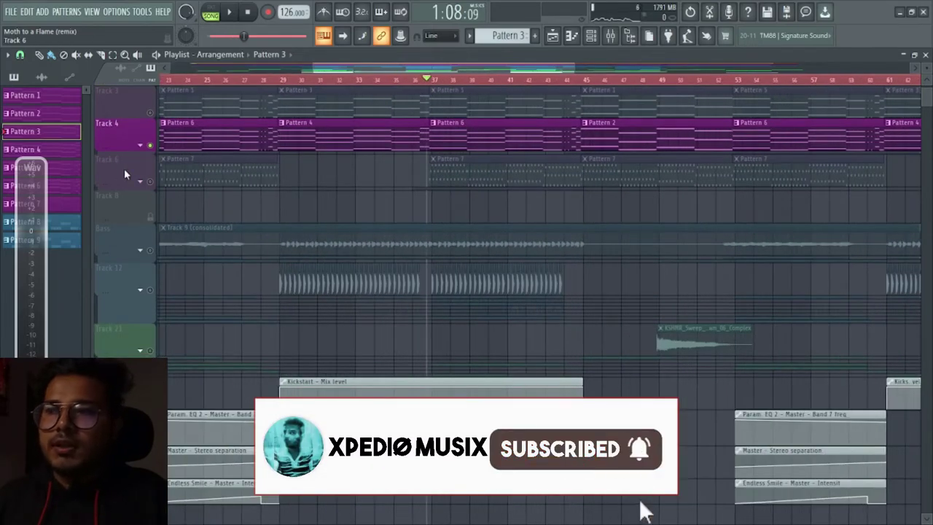
{"action": "right_click", "coordinate": [151, 185]}
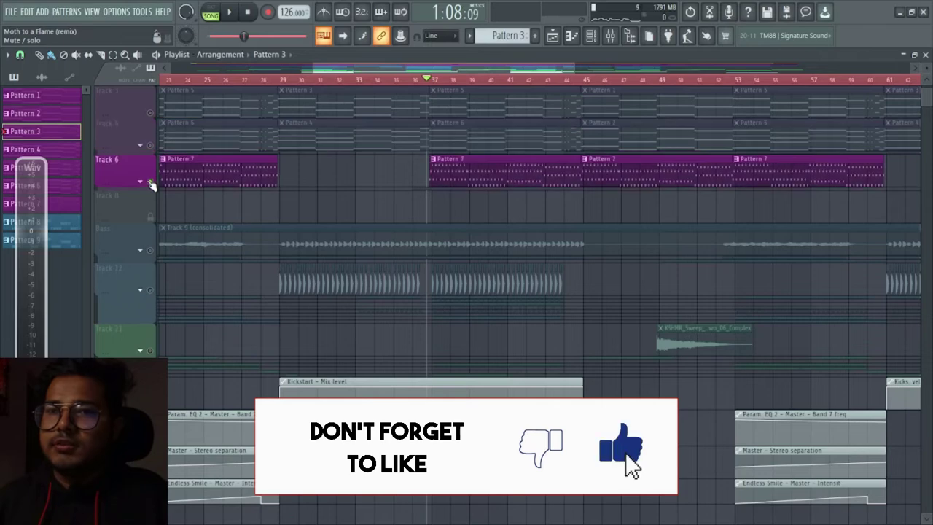
{"action": "scroll", "coordinate": [535, 206], "scroll_direction": "up", "scroll_amount": 2}
{"action": "key", "text": "space"}
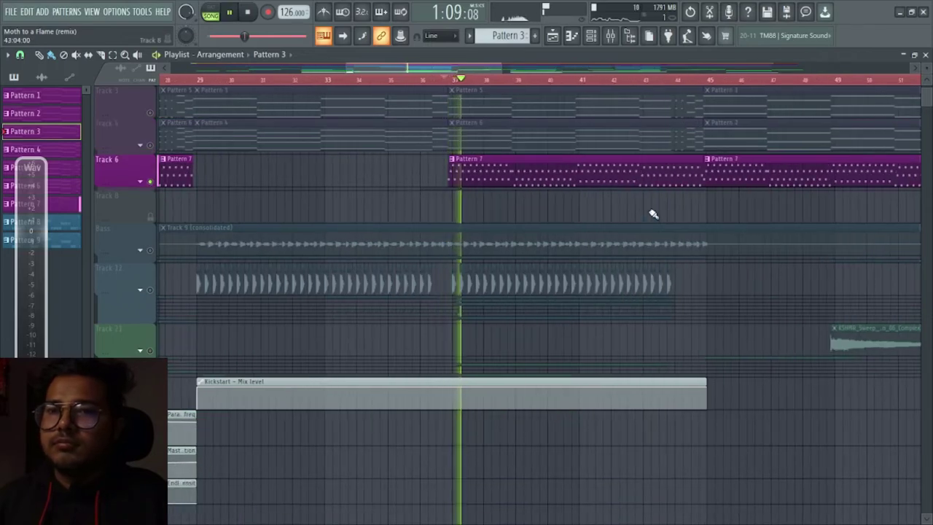
Select the reFX Nexus #3 mixer track and inspect its PanMan panner settings.
{"action": "left_click", "coordinate": [612, 36]}
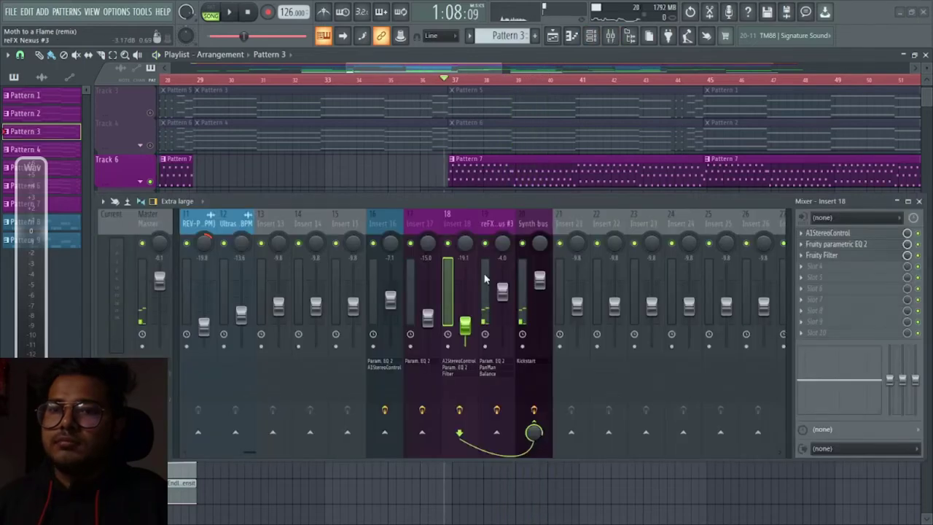
{"action": "left_click", "coordinate": [485, 278]}
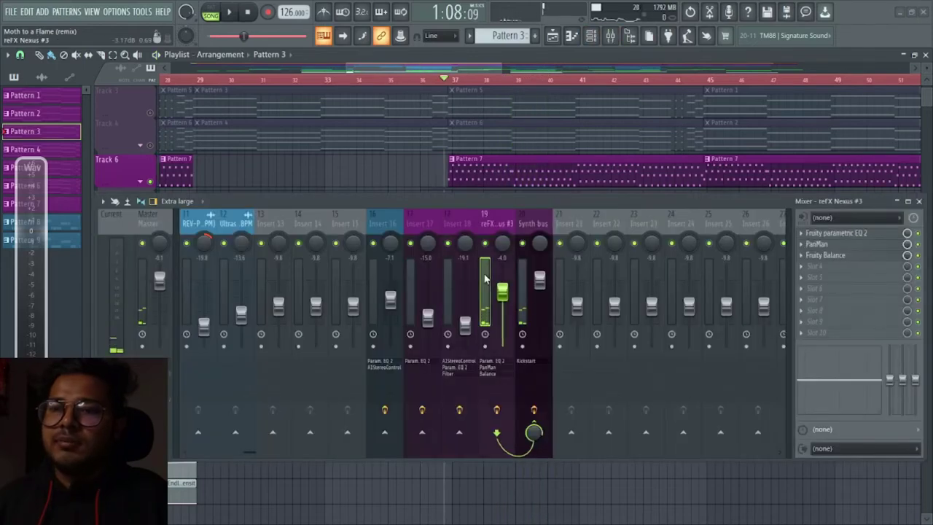
{"action": "left_click", "coordinate": [836, 245]}
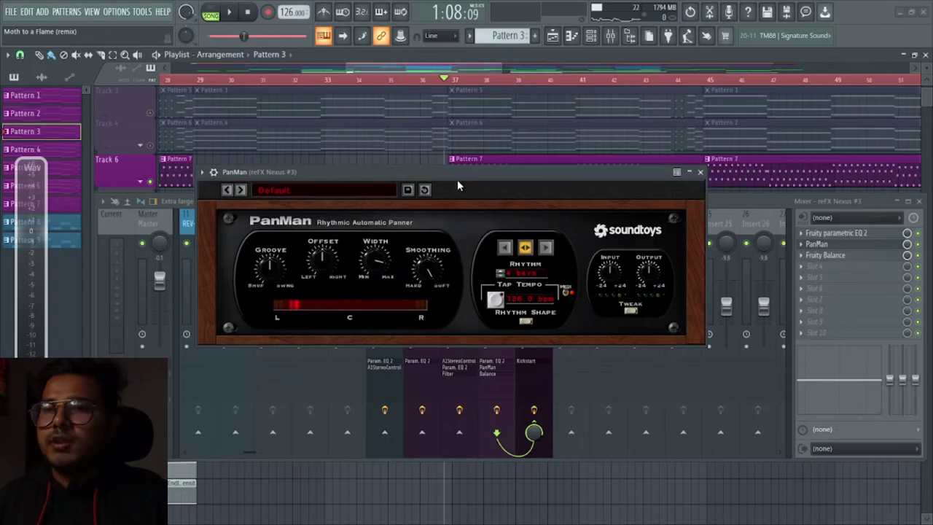
{"action": "left_click", "coordinate": [710, 172]}
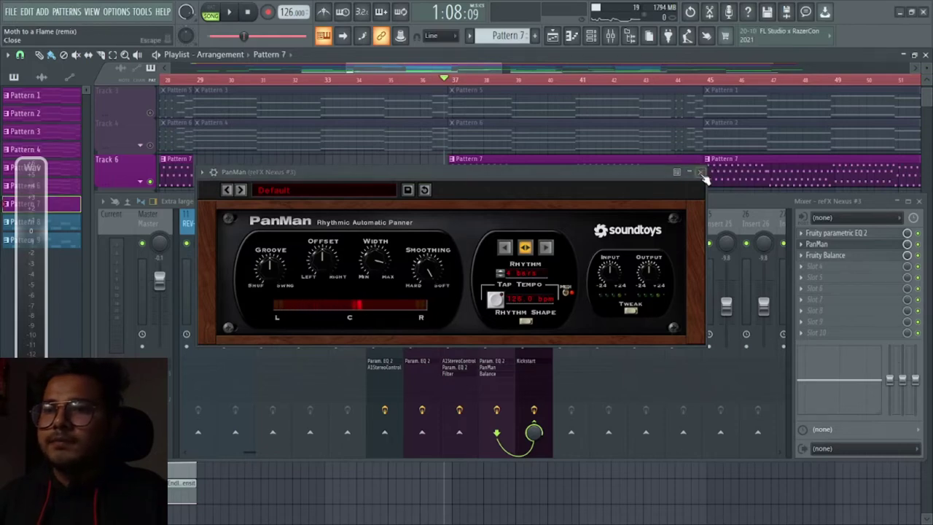
{"action": "left_click", "coordinate": [701, 173]}
Inspect the Fruity parametric EQ 2 curve and the Fruity Balance settings on the reFX Nexus #3 mixer track.
{"action": "left_click", "coordinate": [831, 236]}
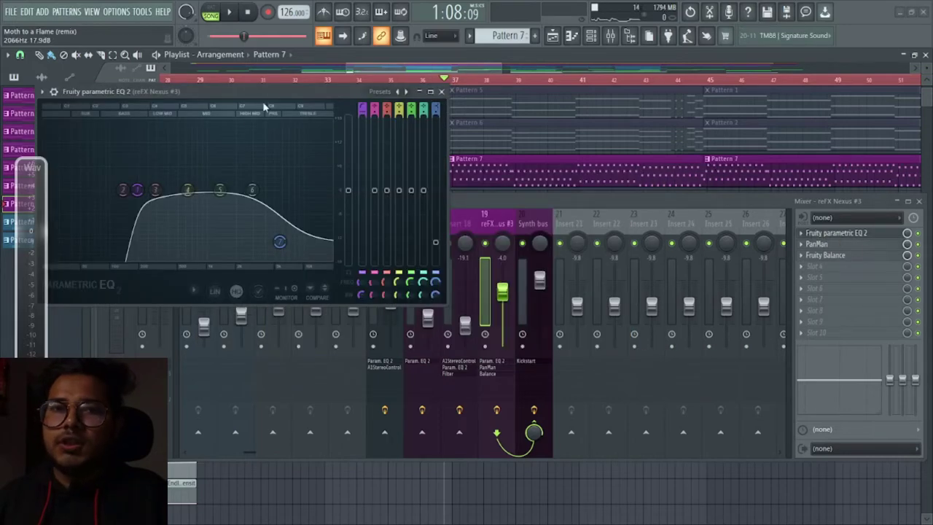
{"action": "left_click_drag", "start_coordinate": [296, 92], "coordinate": [521, 144]}
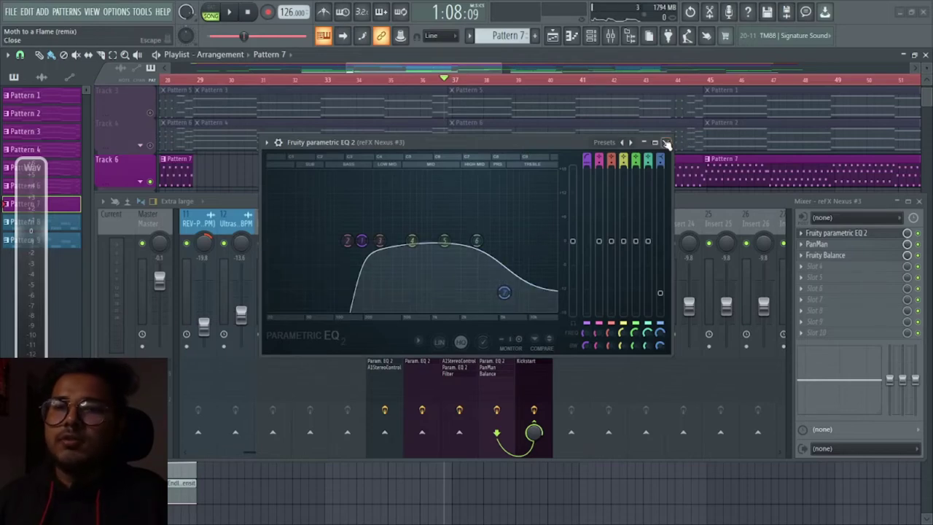
{"action": "left_click", "coordinate": [666, 143]}
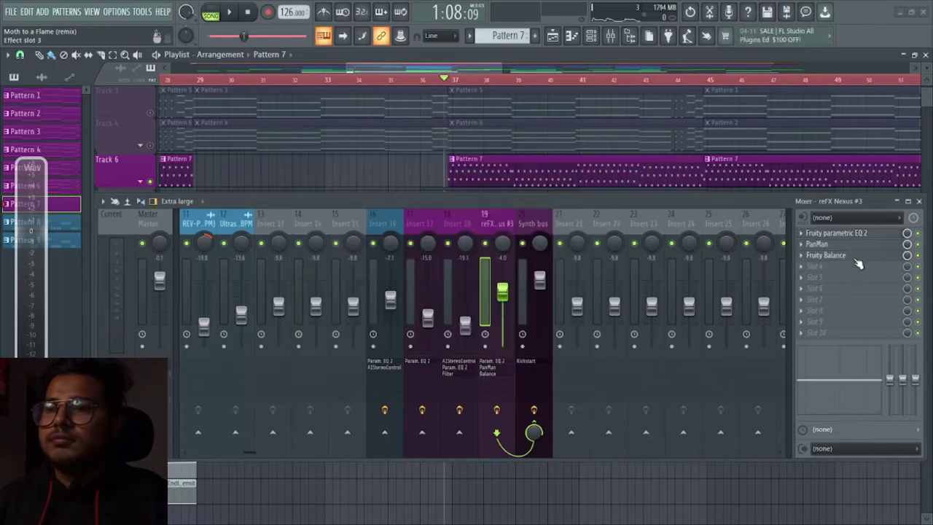
{"action": "left_click", "coordinate": [857, 258]}
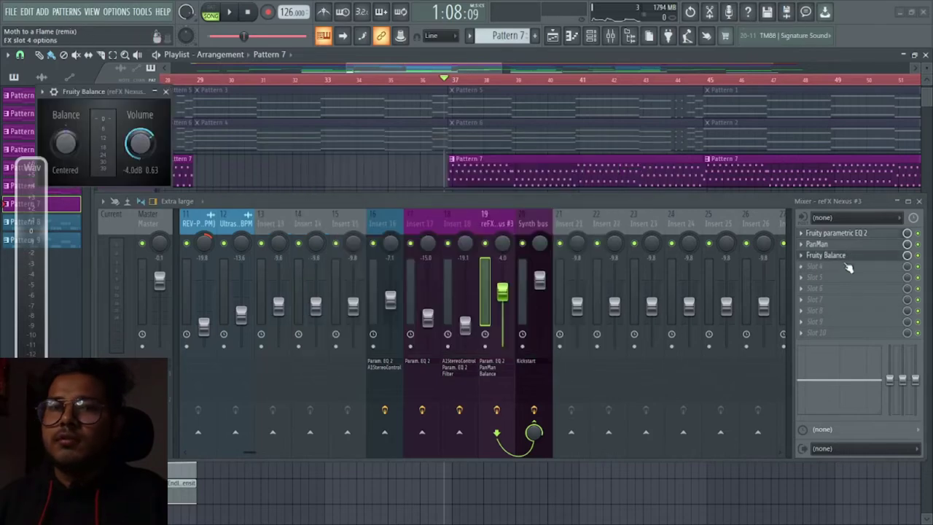
{"action": "left_click", "coordinate": [165, 91]}
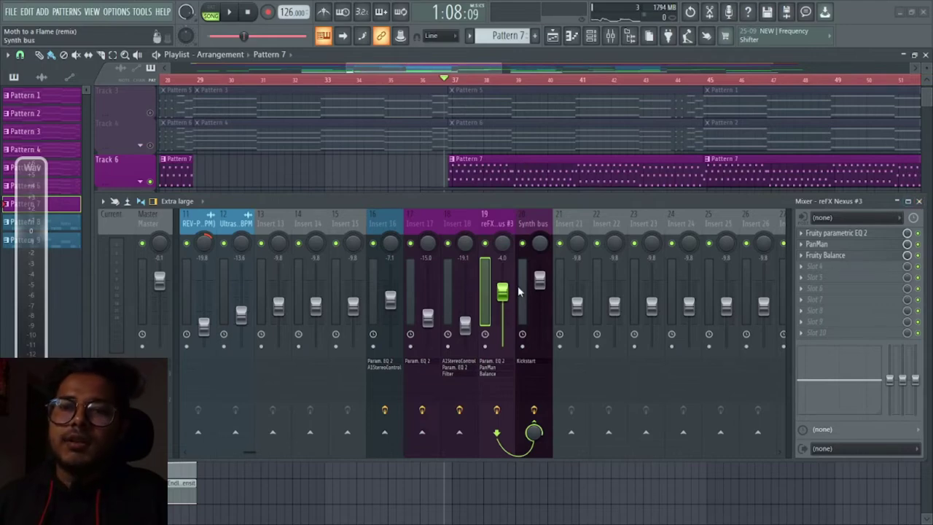
Select the Synth bus in the mixer and inspect its Kickstart sidechain curve and mix level.
{"action": "left_click", "coordinate": [520, 288]}
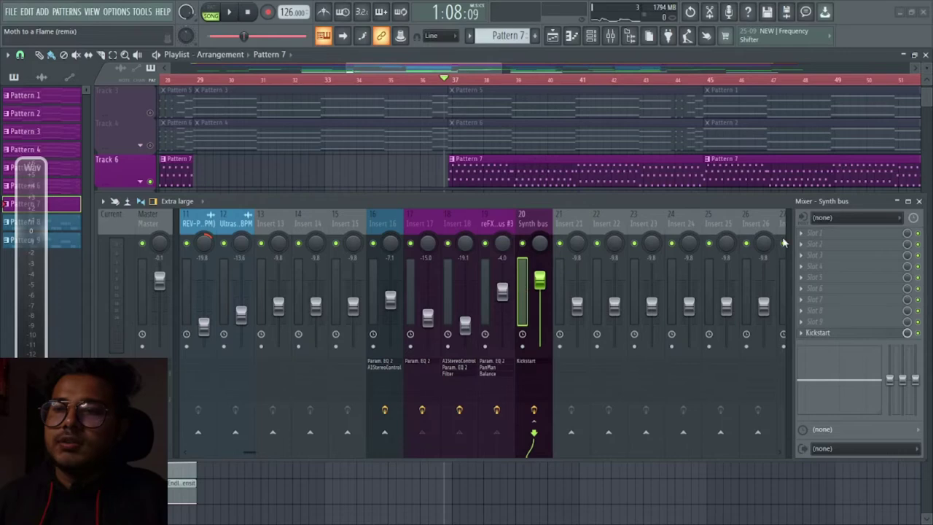
{"action": "left_click", "coordinate": [857, 333]}
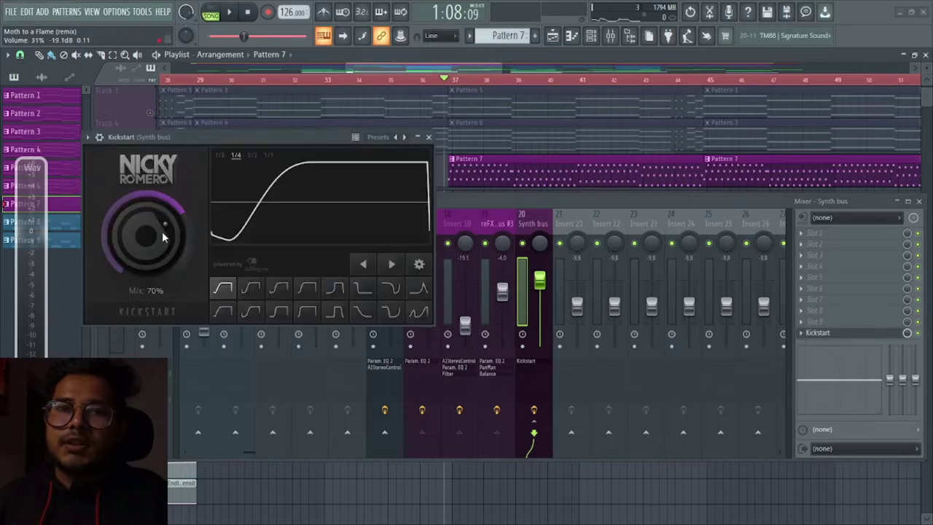
{"action": "left_click", "coordinate": [428, 138]}
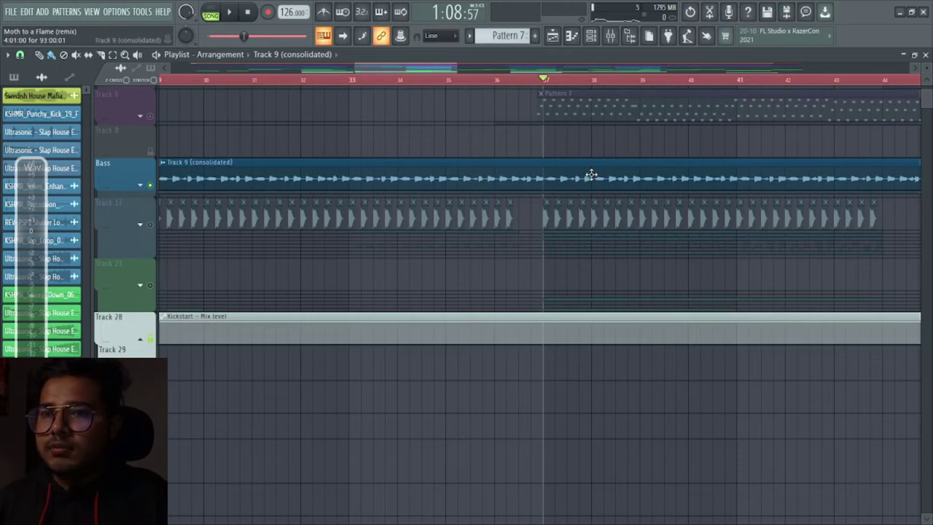
Play the soloed Bass track's consolidated audio from bar 37.
{"action": "key", "text": "space"}
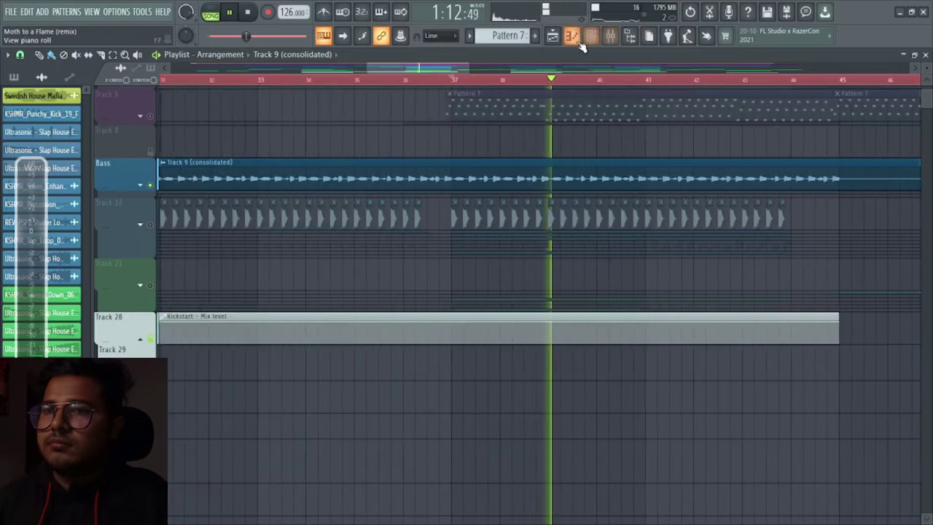
{"action": "key", "text": "space"}
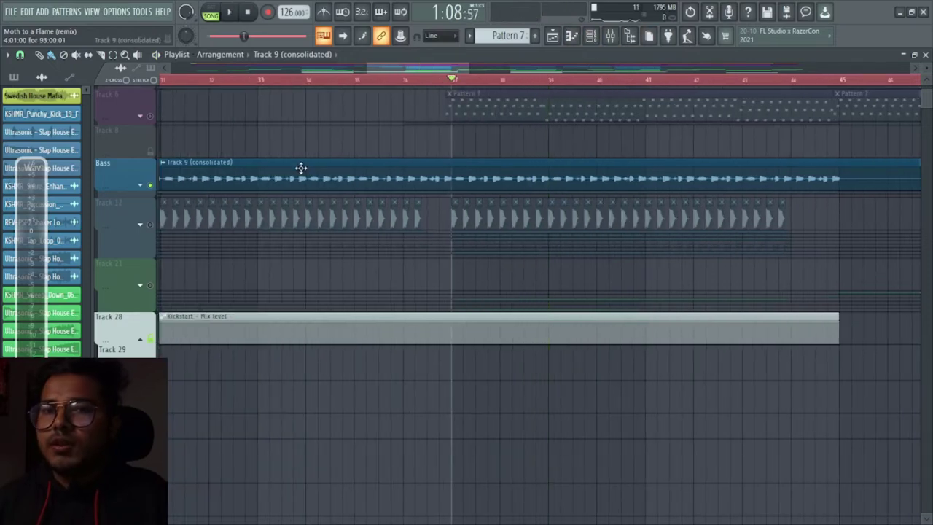
Expand the Bass track group, select Pattern 8, and play its layered bass channels in the Channel rack.
{"action": "left_click", "coordinate": [142, 185]}
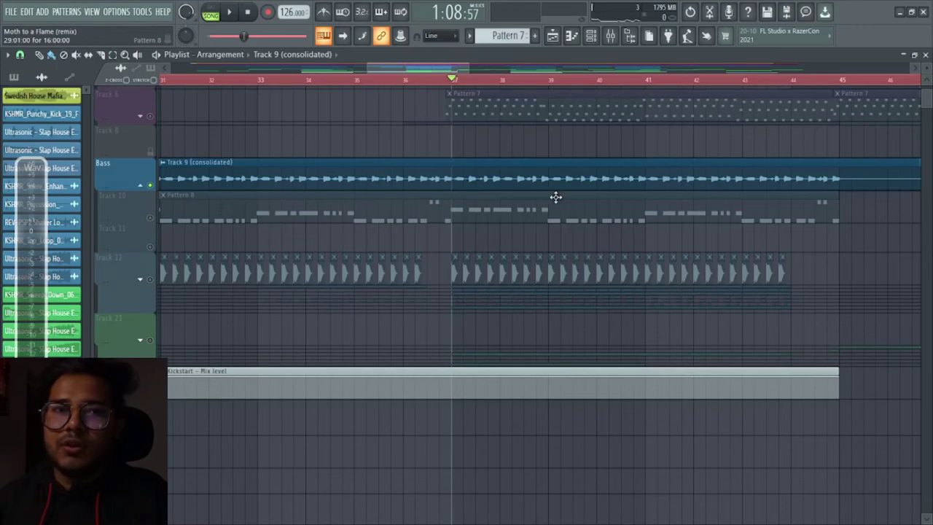
{"action": "left_click", "coordinate": [556, 198]}
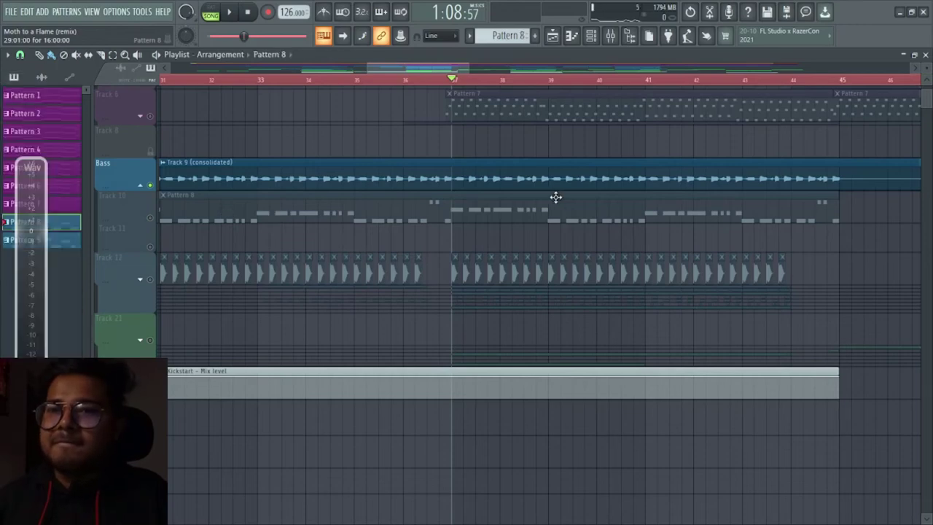
{"action": "left_click", "coordinate": [591, 37]}
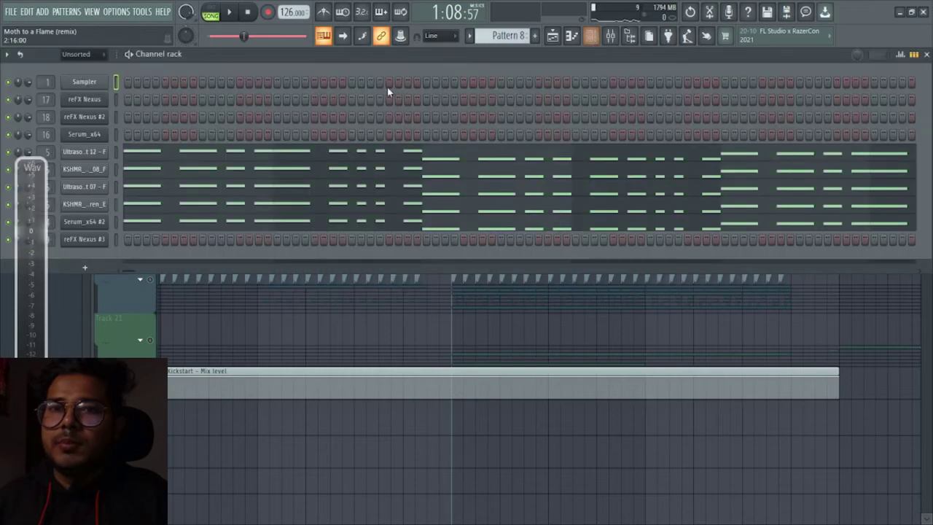
{"action": "left_click", "coordinate": [130, 57]}
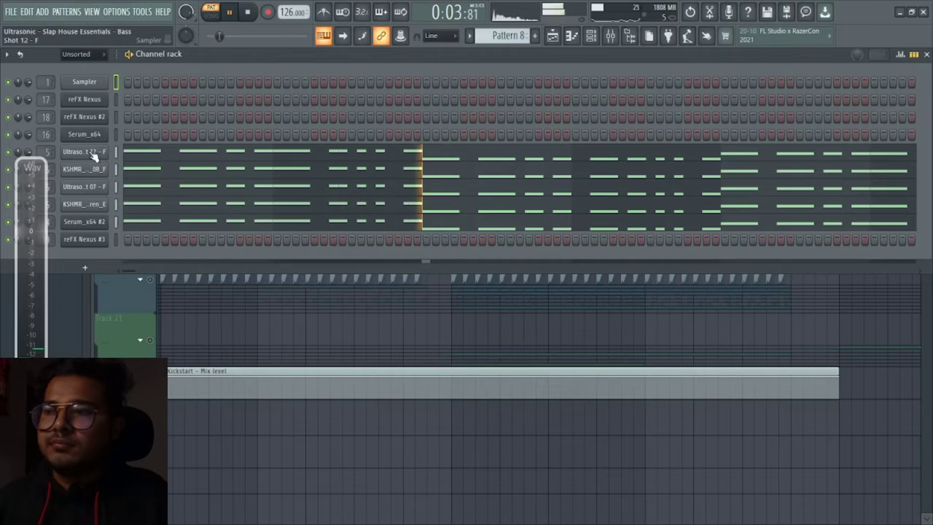
{"action": "key", "text": "space"}
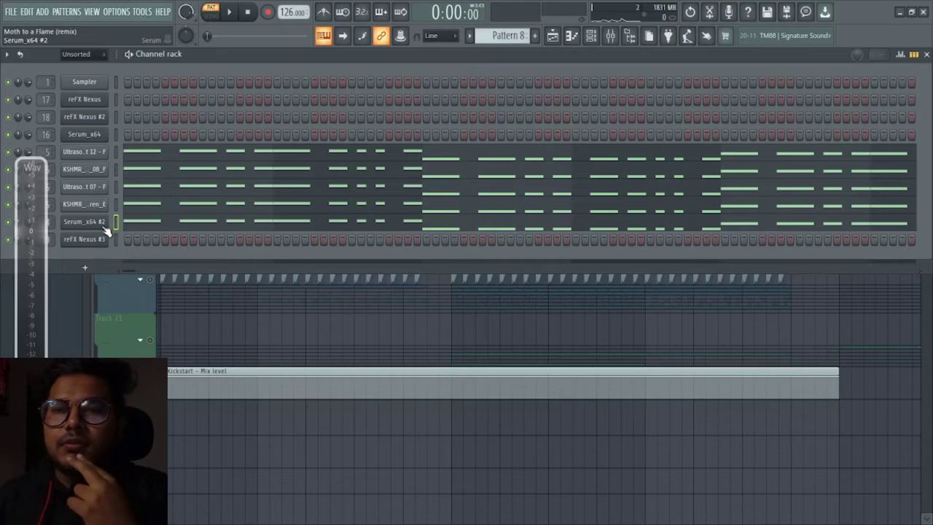
Return to the Playlist and play the soloed Bass track's consolidated audio in song mode from bar 37.
{"action": "key", "text": "F6"}
{"action": "left_click", "coordinate": [453, 80]}
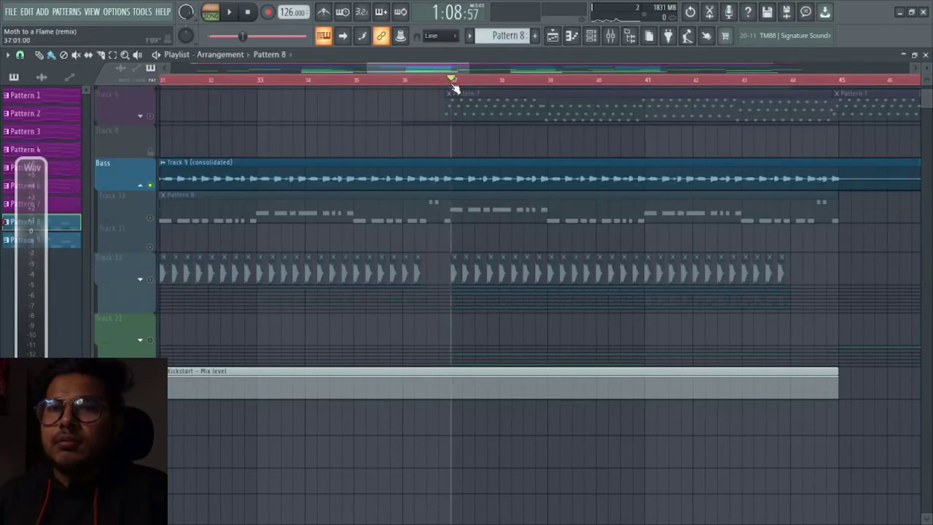
{"action": "key", "text": "space"}
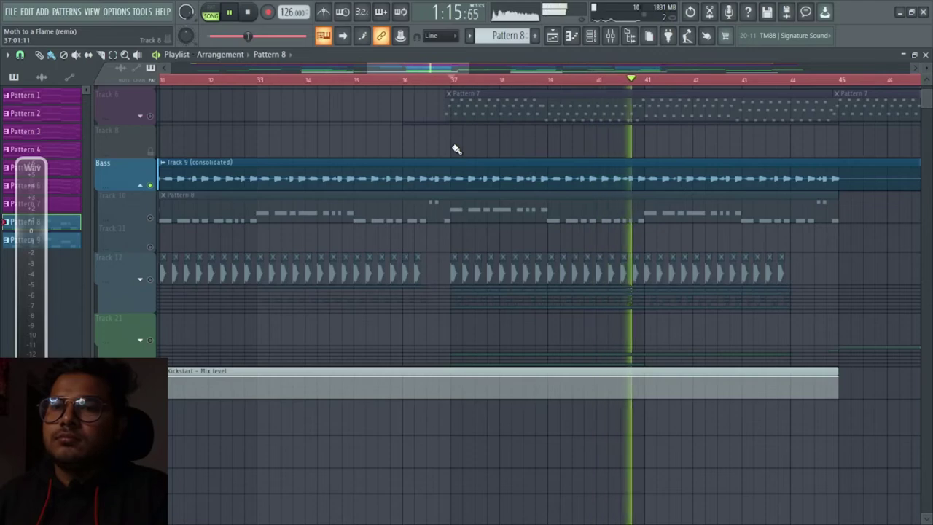
{"action": "key", "text": "space"}
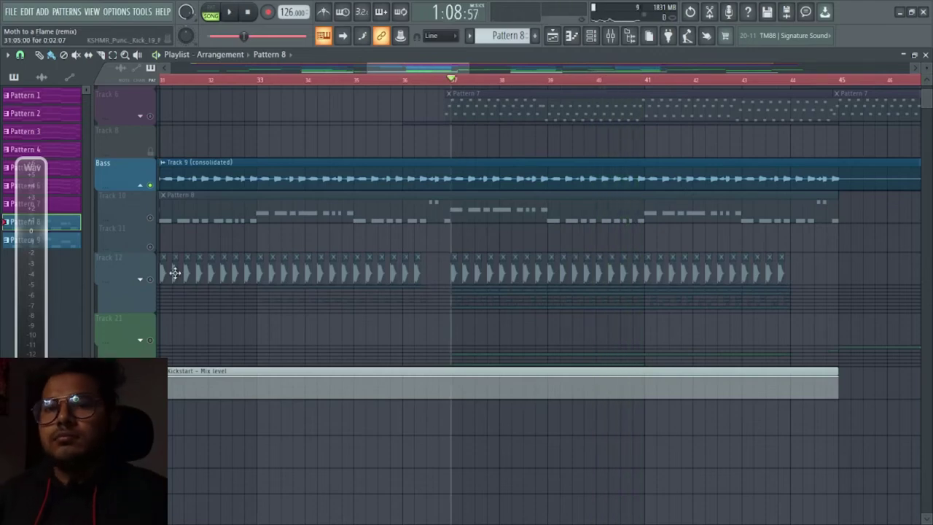
Solo the punchy kick on Track 12 and play it from bar 37.
{"action": "scroll", "coordinate": [335, 273], "scroll_direction": "down", "scroll_amount": 2}
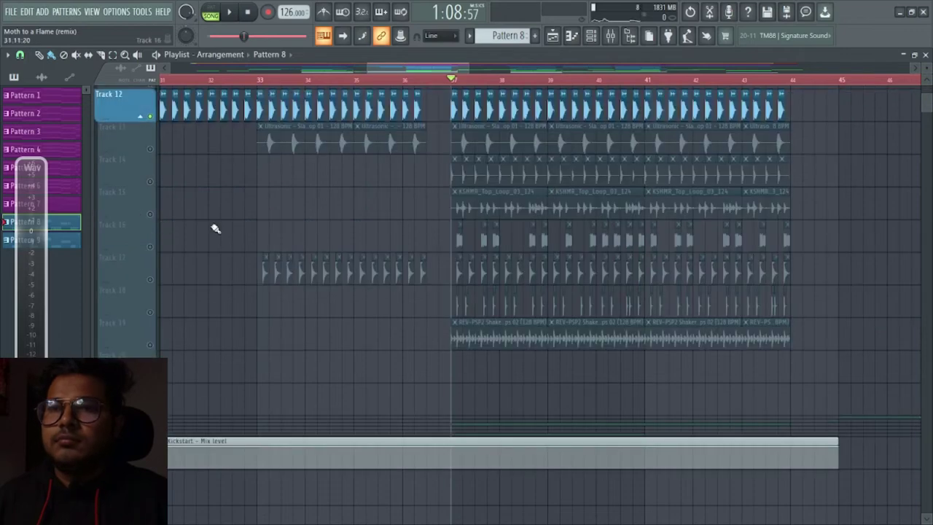
{"action": "scroll", "coordinate": [594, 262], "scroll_direction": "up", "scroll_amount": 3}
{"action": "scroll", "coordinate": [595, 262], "scroll_direction": "down", "scroll_amount": 2}
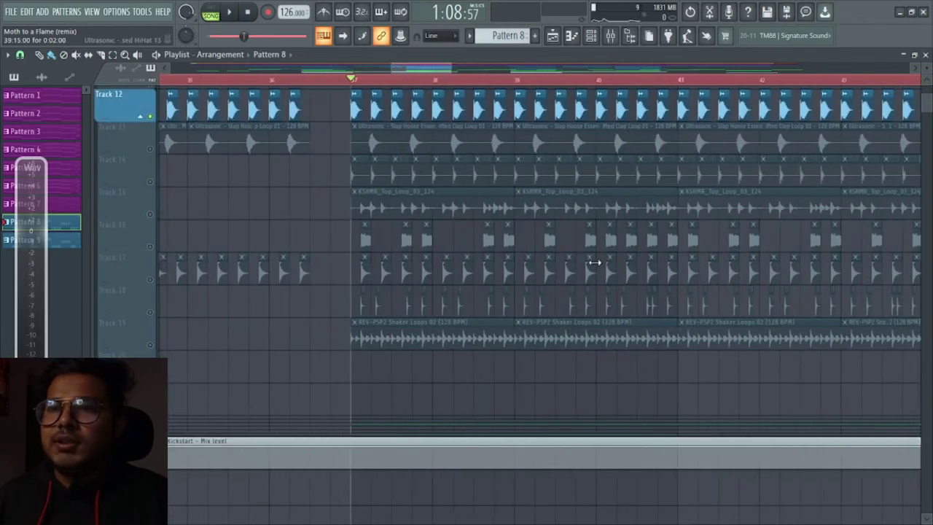
{"action": "key", "text": "space"}
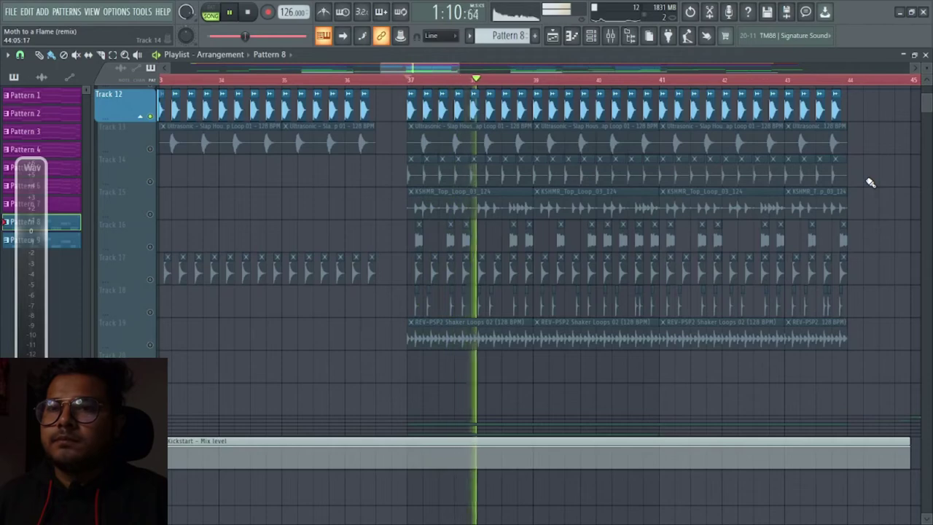
{"action": "key", "text": "space"}
Unmute the clap loop on Track 13 and play it together with the Track 12 kick.
{"action": "scroll", "coordinate": [869, 182], "scroll_direction": "up", "scroll_amount": 1}
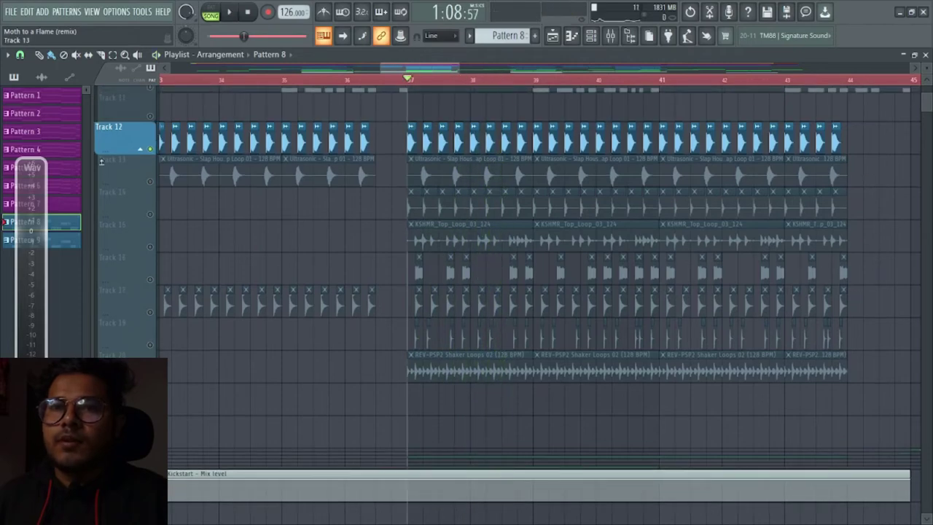
{"action": "left_click", "coordinate": [151, 181]}
{"action": "key", "text": "space"}
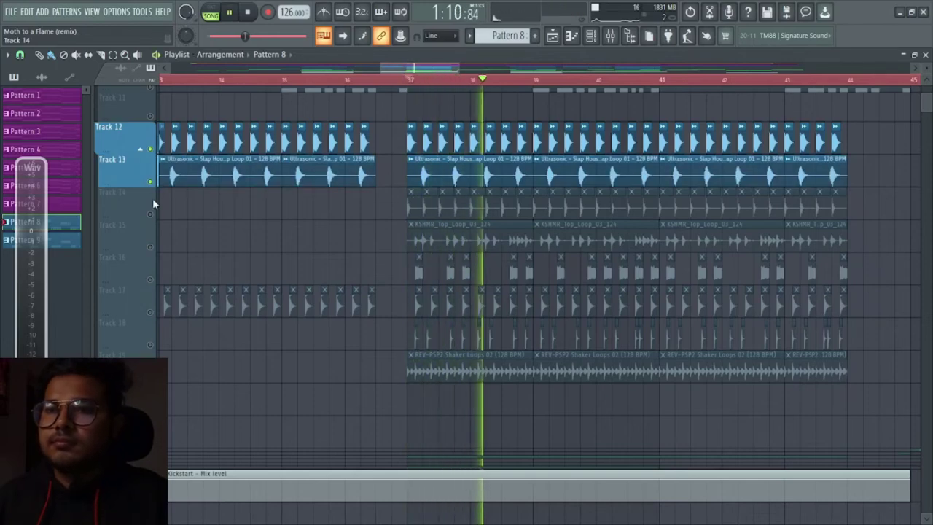
{"action": "key", "text": "space"}
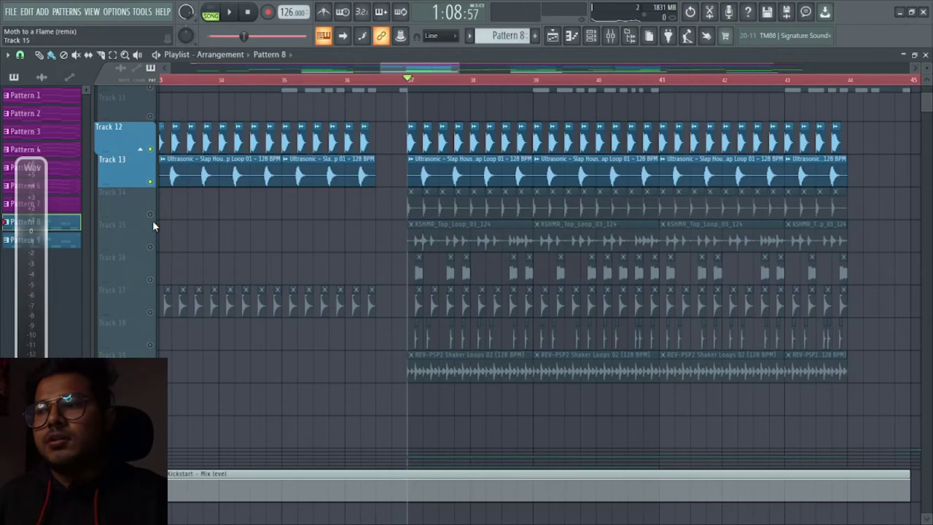
Unmute Track 14, start playback from bar 37, and solo the track to hear it alone.
{"action": "left_click", "coordinate": [151, 215]}
{"action": "key", "text": "space"}
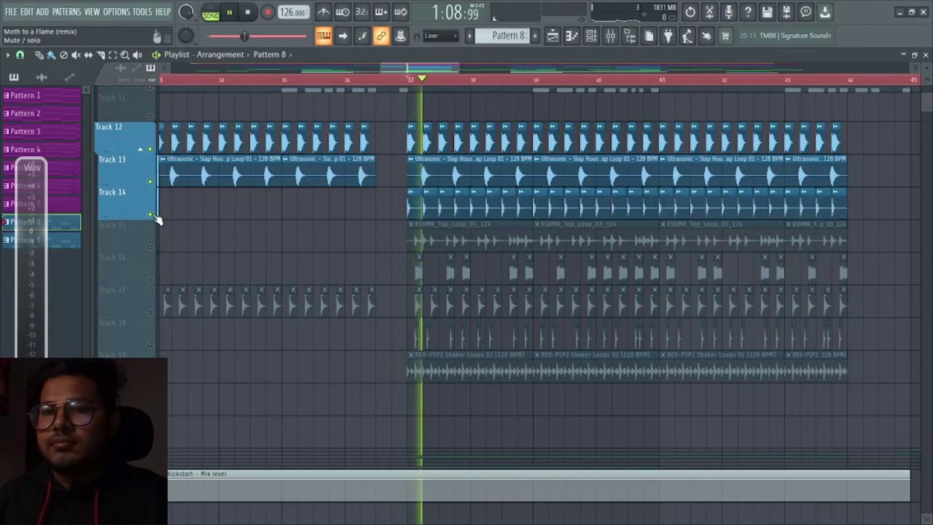
{"action": "left_click", "coordinate": [152, 215], "text": "ctrl"}
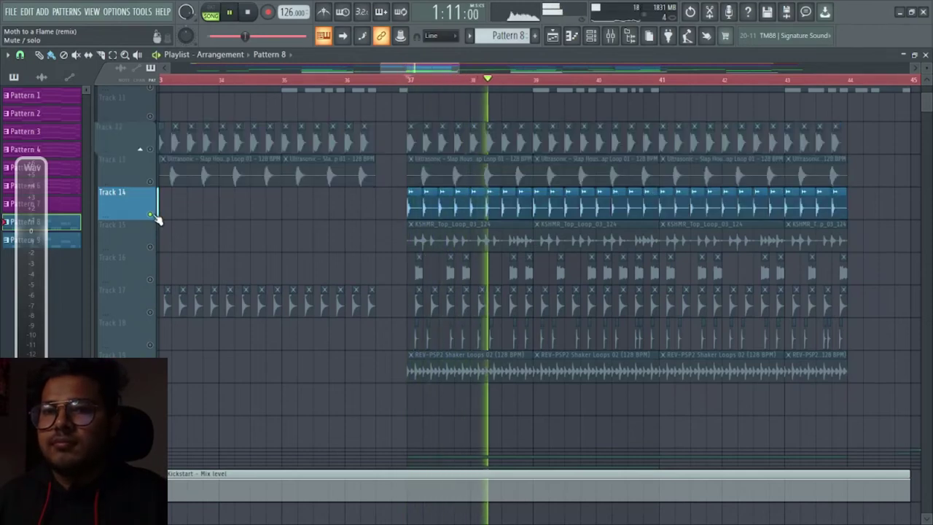
{"action": "key", "text": "space"}
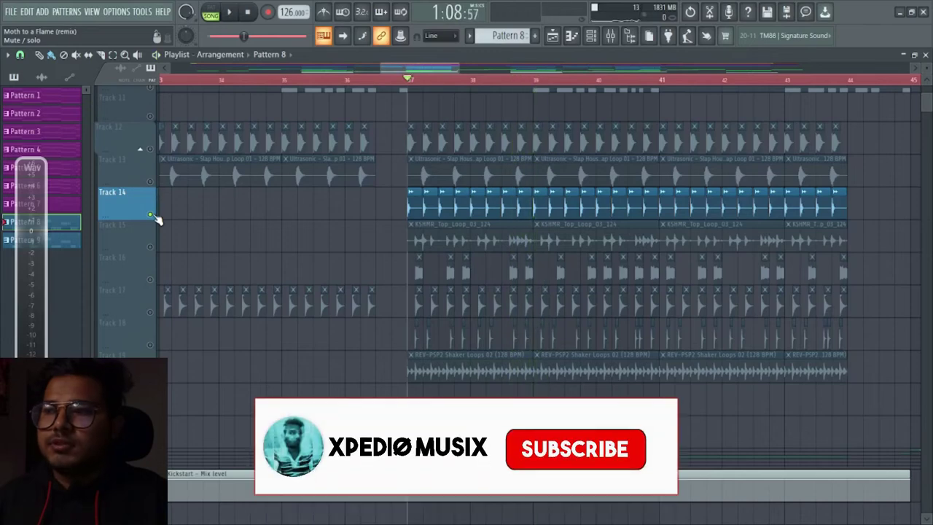
Unmute Tracks 13 and 12 again and play them together with Track 14.
{"action": "left_click", "coordinate": [150, 180]}
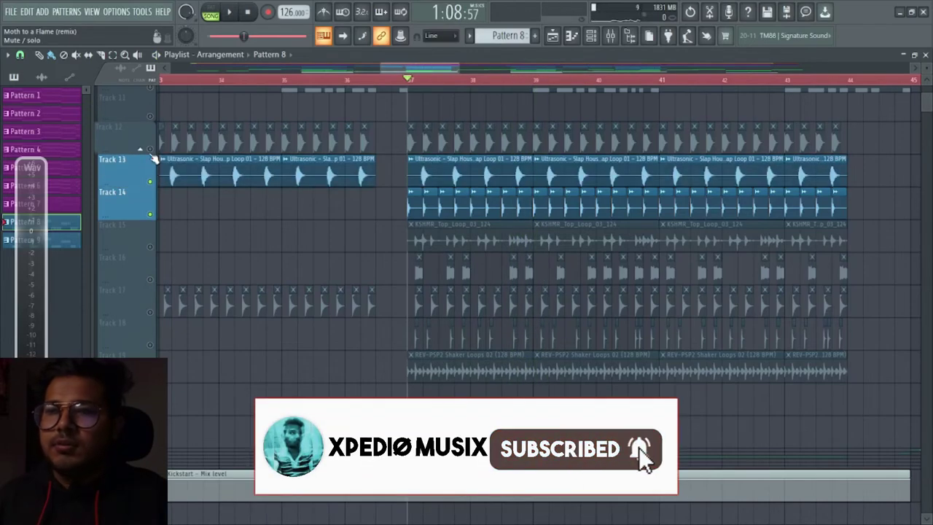
{"action": "left_click", "coordinate": [150, 150]}
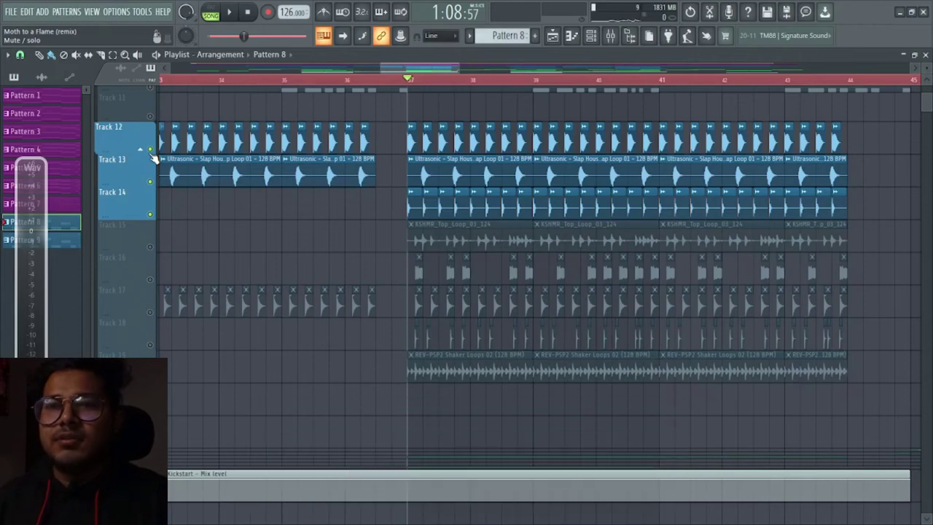
{"action": "key", "text": "space"}
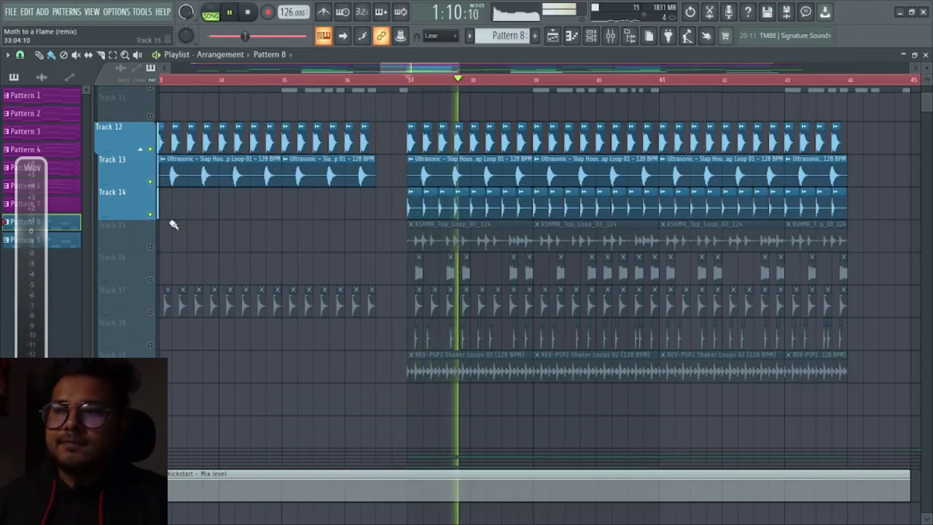
{"action": "key", "text": "space"}
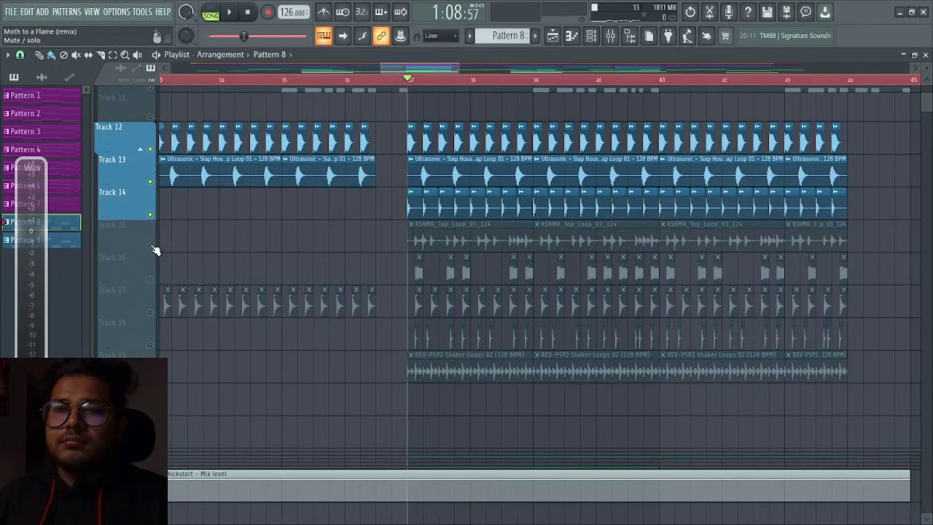
Add the KSHMR top loop on Track 15 and the percussion on Track 16 to the drum mix, playing it after each unmute.
{"action": "left_click", "coordinate": [151, 247]}
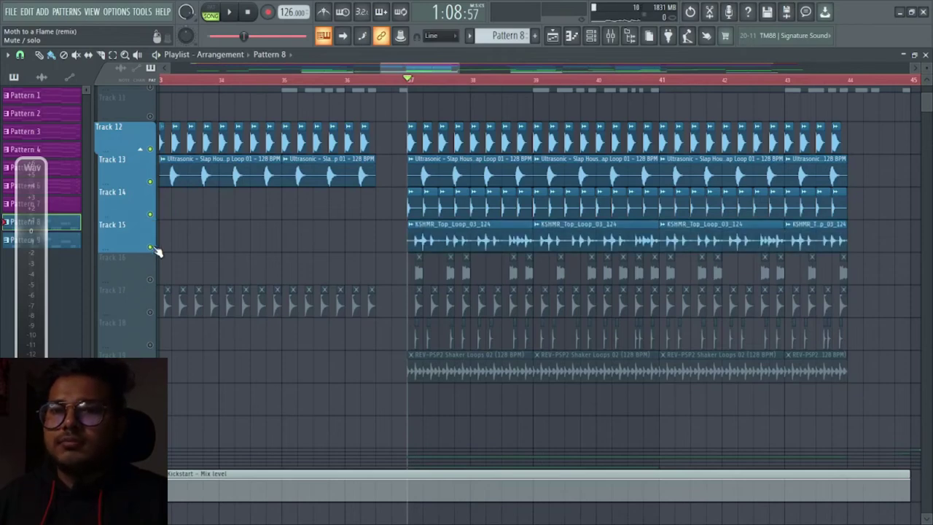
{"action": "key", "text": "space"}
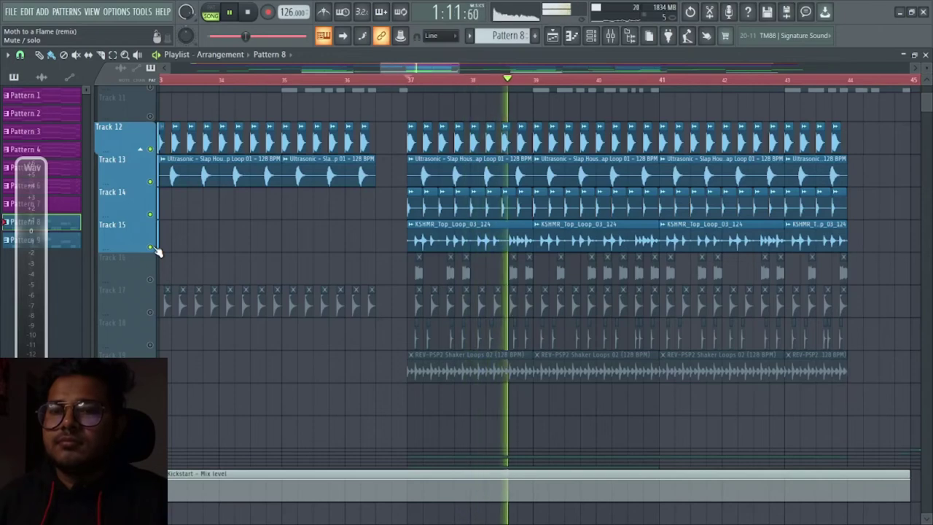
{"action": "key", "text": "space"}
{"action": "left_click", "coordinate": [151, 281]}
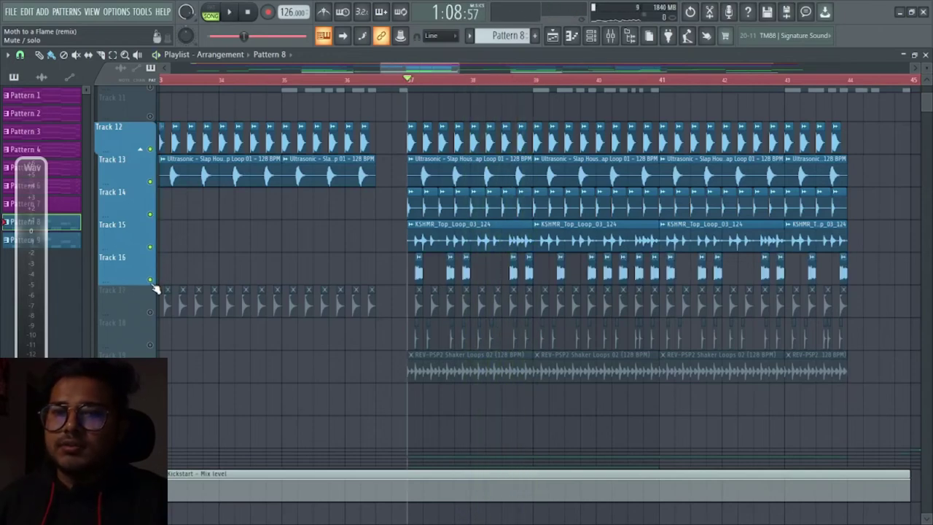
{"action": "key", "text": "space"}
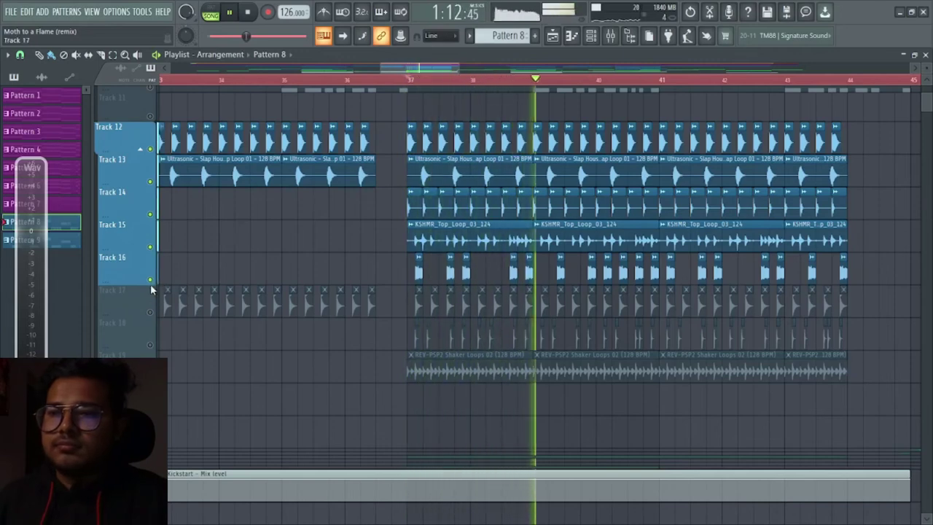
{"action": "key", "text": "space"}
Unmute Tracks 17 and 18 one at a time, playing the drum layers from bar 37 after each addition.
{"action": "left_click", "coordinate": [152, 312]}
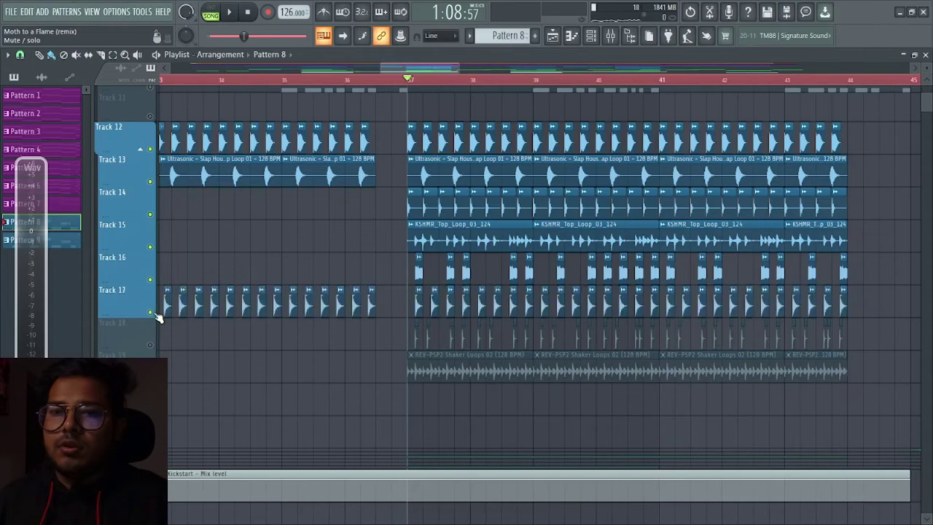
{"action": "key", "text": "space"}
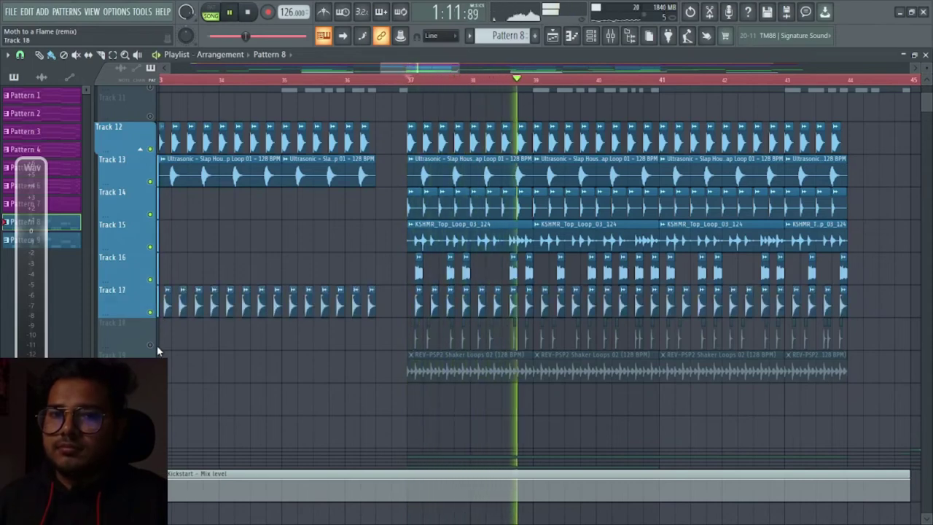
{"action": "key", "text": "space"}
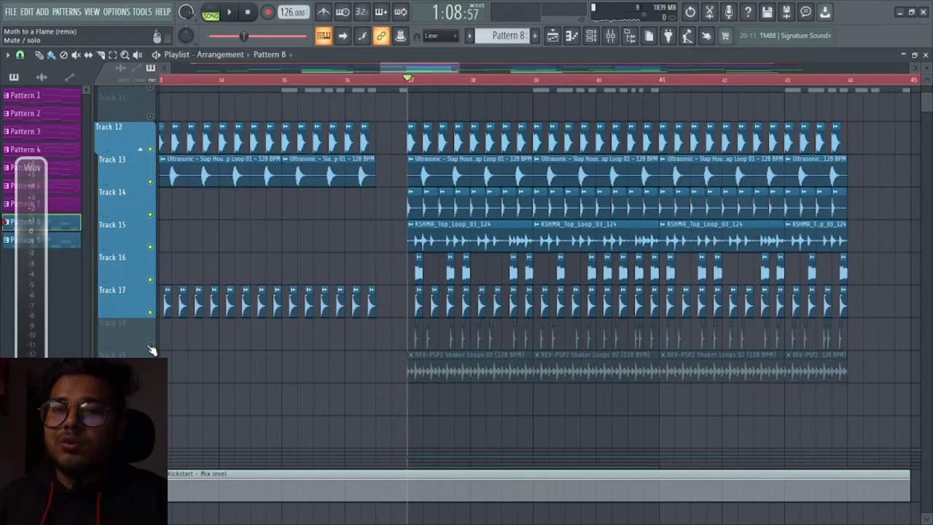
{"action": "left_click", "coordinate": [151, 346]}
{"action": "key", "text": "space"}
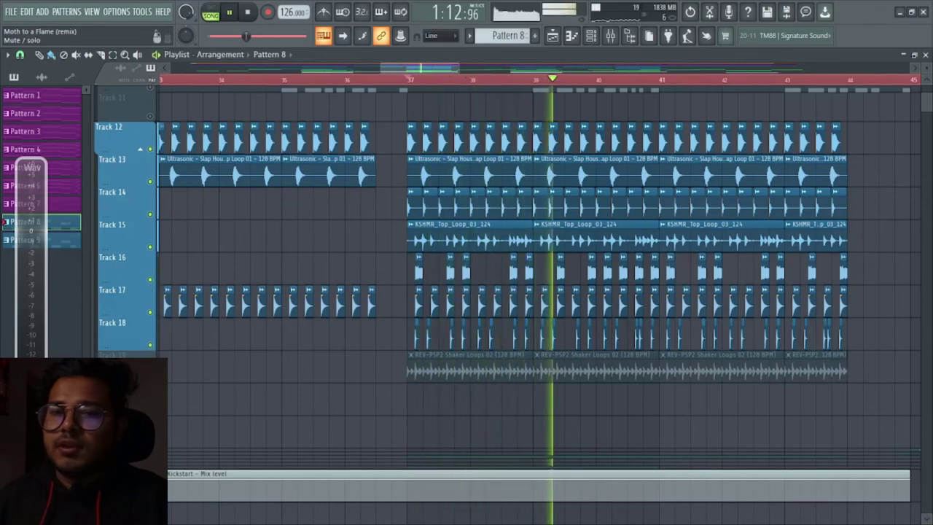
{"action": "key", "text": "space"}
Unmute the REV-PSP2 shaker loops on Track 19 and play the full drum group from bar 37.
{"action": "left_click", "coordinate": [150, 378]}
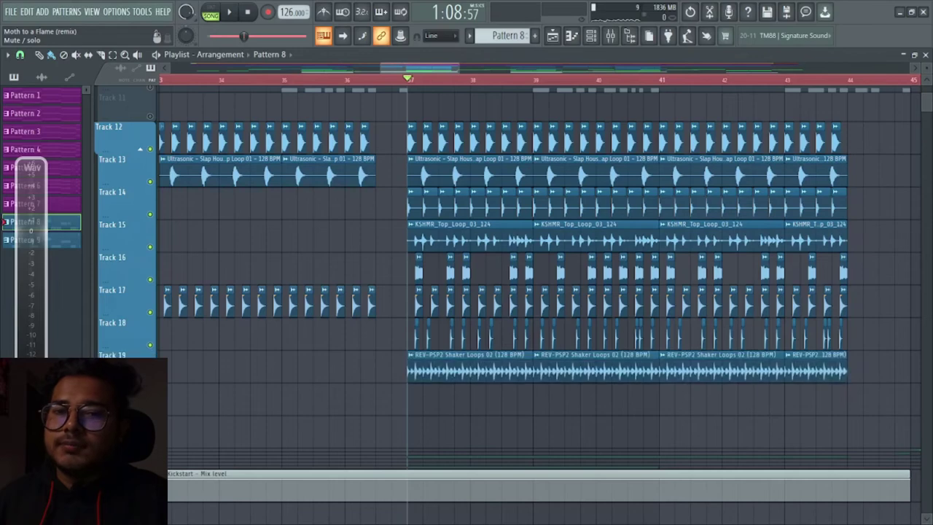
{"action": "key", "text": "space"}
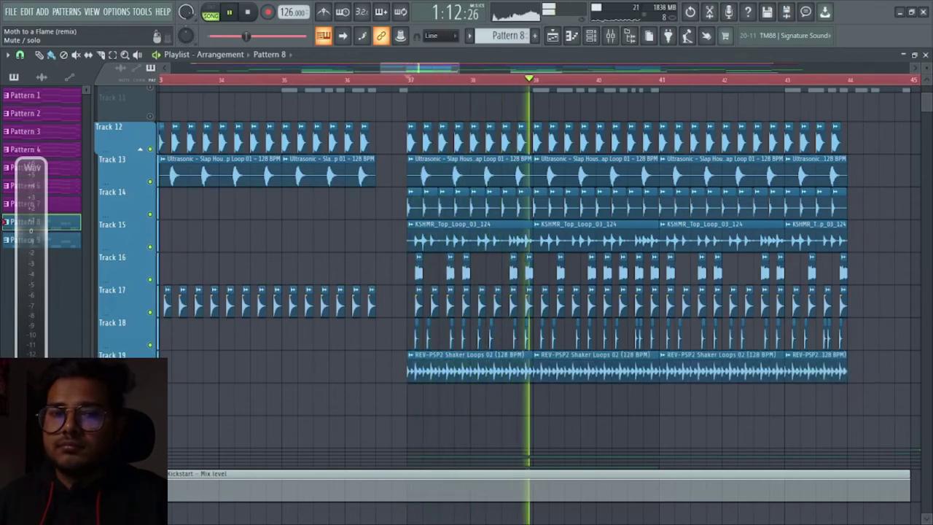
{"action": "key", "text": "space"}
Solo the Build-up Drums 02 clip on Track 20 and play it from bar 21.
{"action": "scroll", "coordinate": [613, 331], "scroll_direction": "down", "scroll_amount": 5}
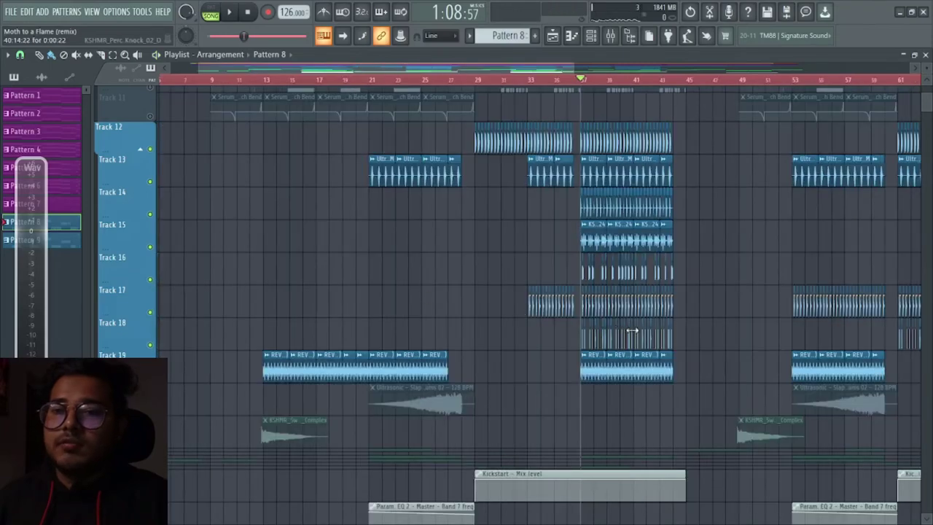
{"action": "scroll", "coordinate": [340, 281], "scroll_direction": "up", "scroll_amount": 4}
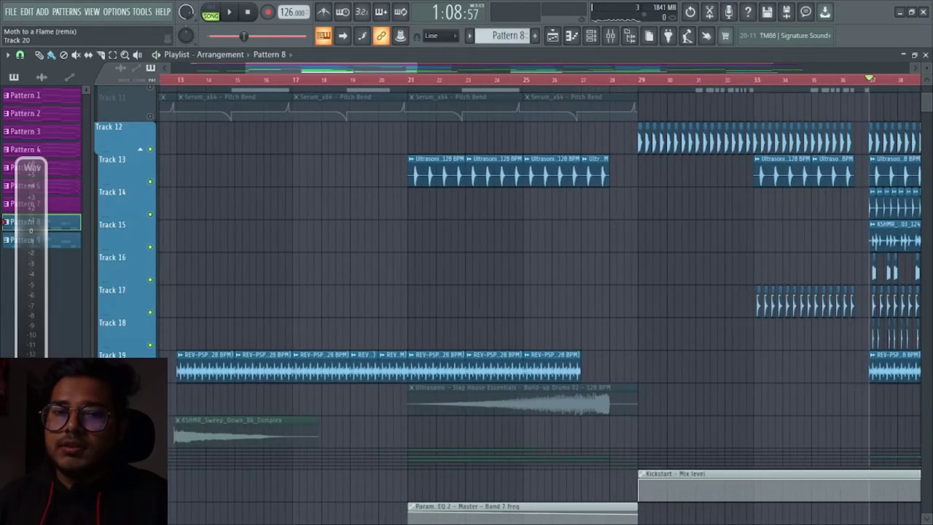
{"action": "right_click", "coordinate": [150, 411]}
{"action": "scroll", "coordinate": [465, 404], "scroll_direction": "up", "scroll_amount": 1}
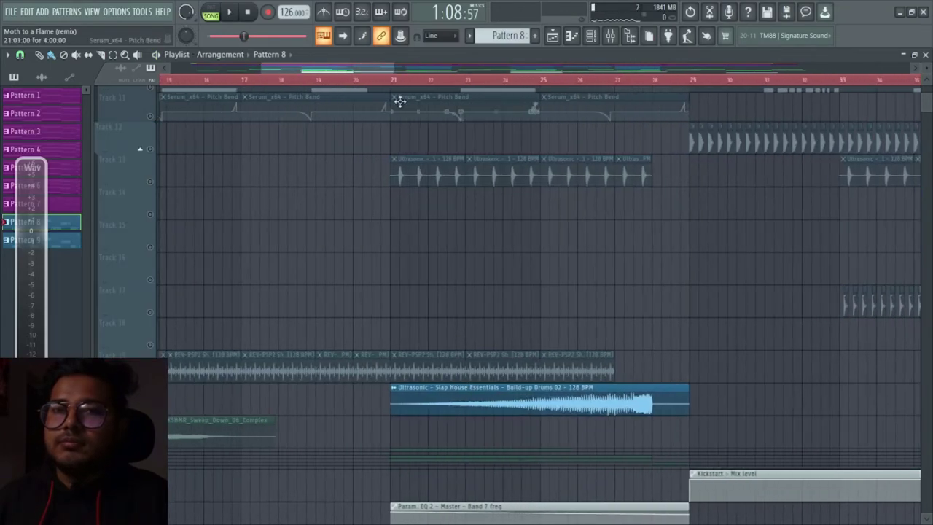
{"action": "left_click", "coordinate": [392, 79]}
{"action": "key", "text": "space"}
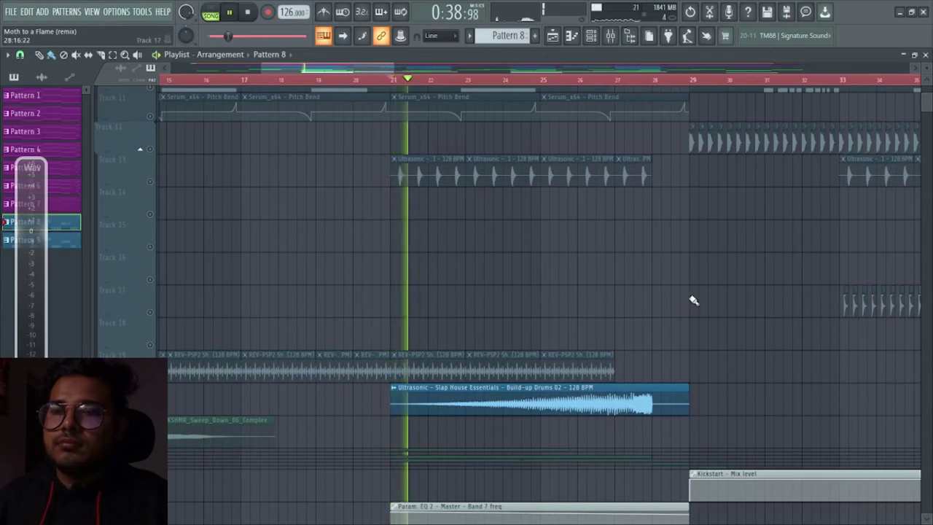
Play the soloed build-up drums on Track 20 from bar 25, stopping playback after a short listen.
{"action": "left_click", "coordinate": [542, 82]}
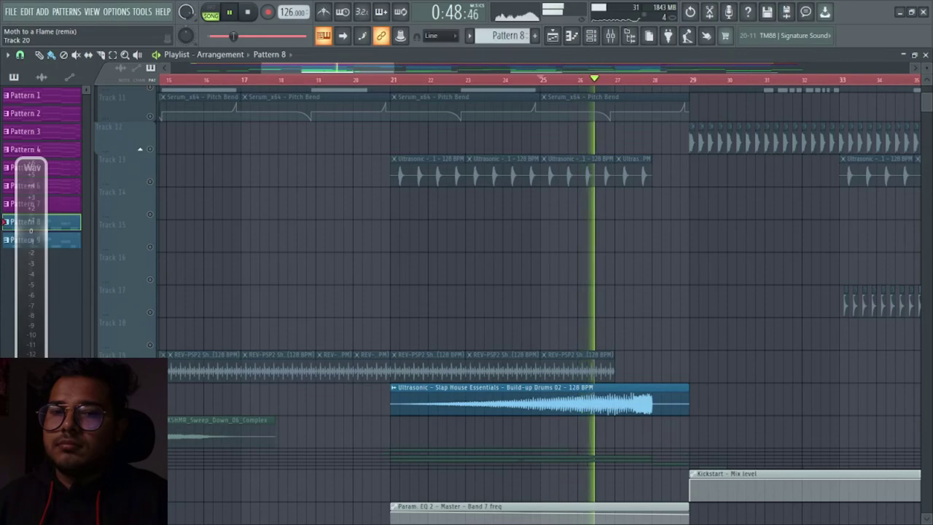
{"action": "key", "text": "space"}
Unmute the green effects Tracks 21 to 25 so they sound alongside the build-up drums.
{"action": "scroll", "coordinate": [475, 339], "scroll_direction": "down", "scroll_amount": 5}
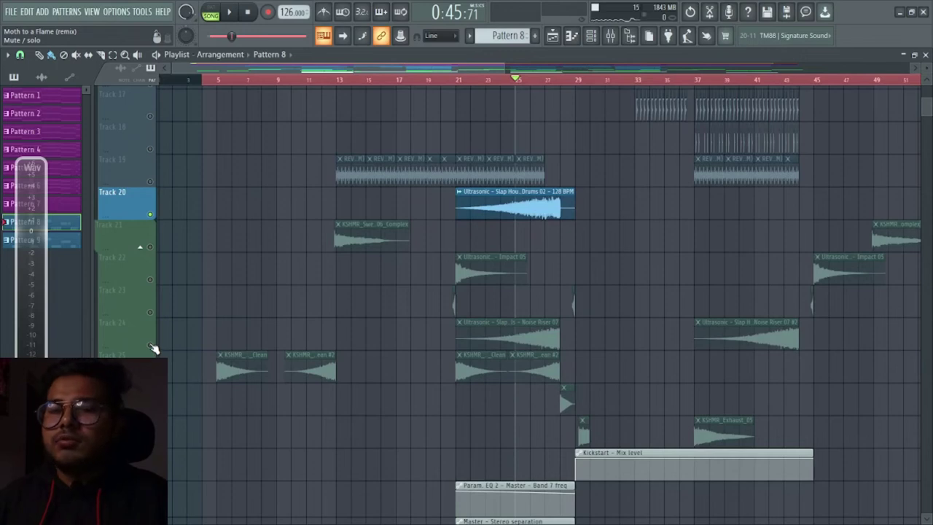
{"action": "left_click", "coordinate": [150, 345]}
{"action": "left_click", "coordinate": [150, 378]}
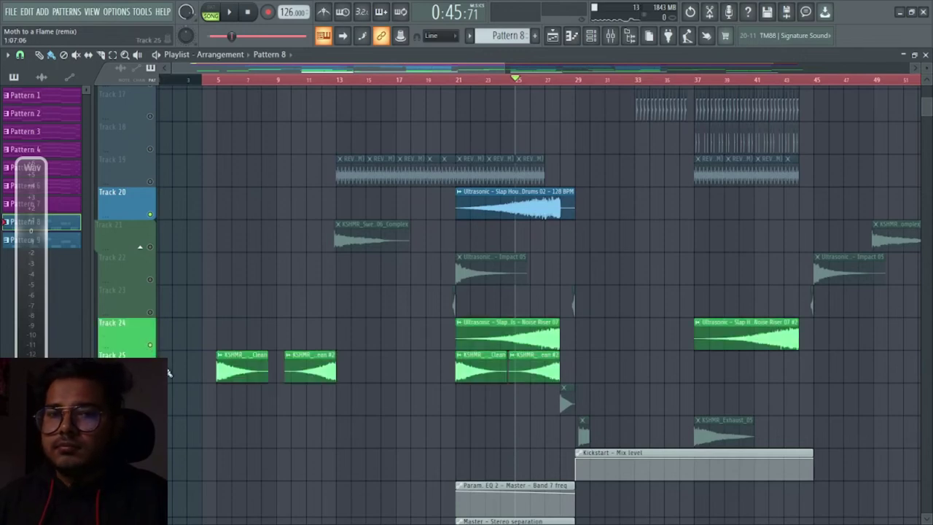
{"action": "left_click", "coordinate": [151, 312]}
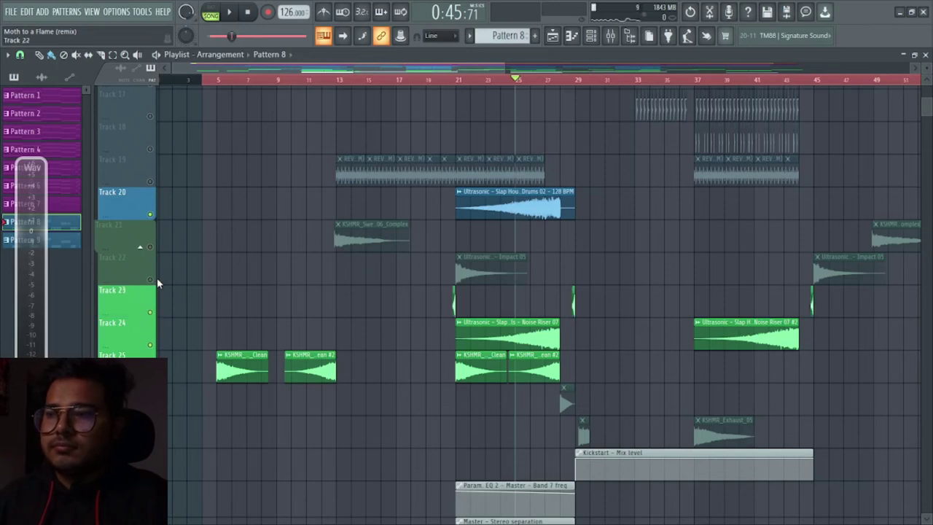
{"action": "left_click", "coordinate": [150, 280]}
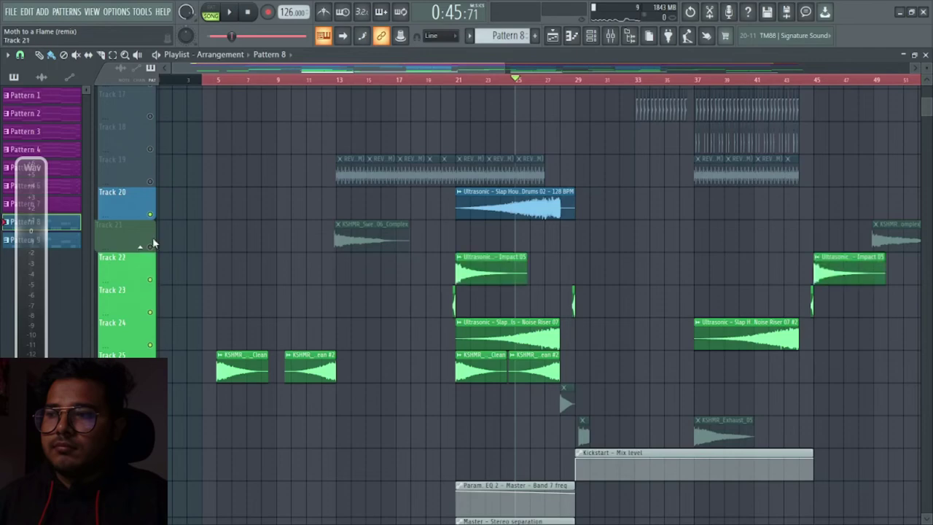
{"action": "left_click", "coordinate": [150, 245]}
Play the build-up drums and effects from bar 25, adding Tracks 26 and 27 to the mix.
{"action": "key", "text": "space"}
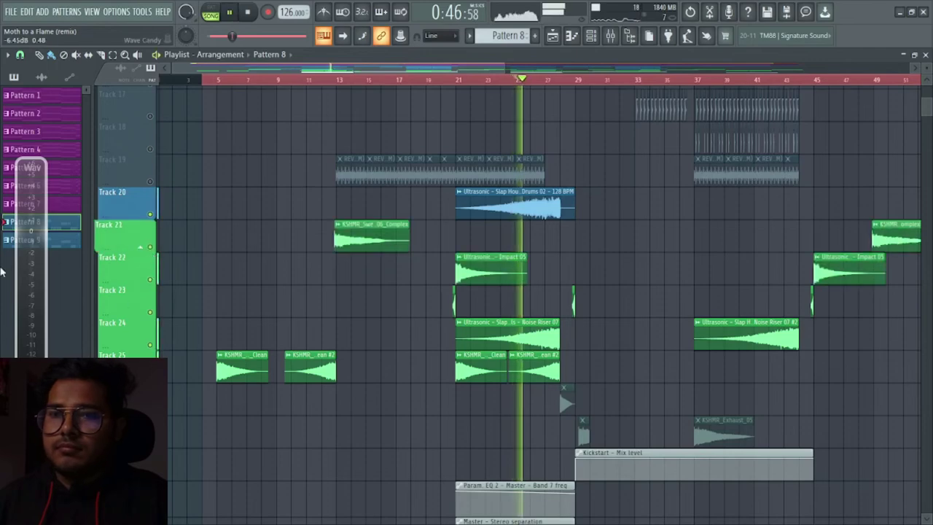
{"action": "scroll", "coordinate": [563, 443], "scroll_direction": "down", "scroll_amount": 2}
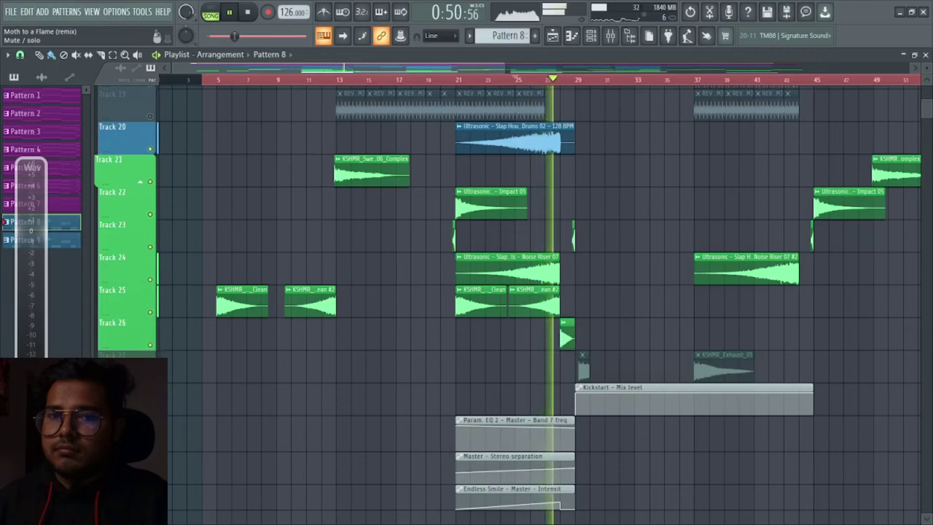
{"action": "left_click", "coordinate": [150, 377]}
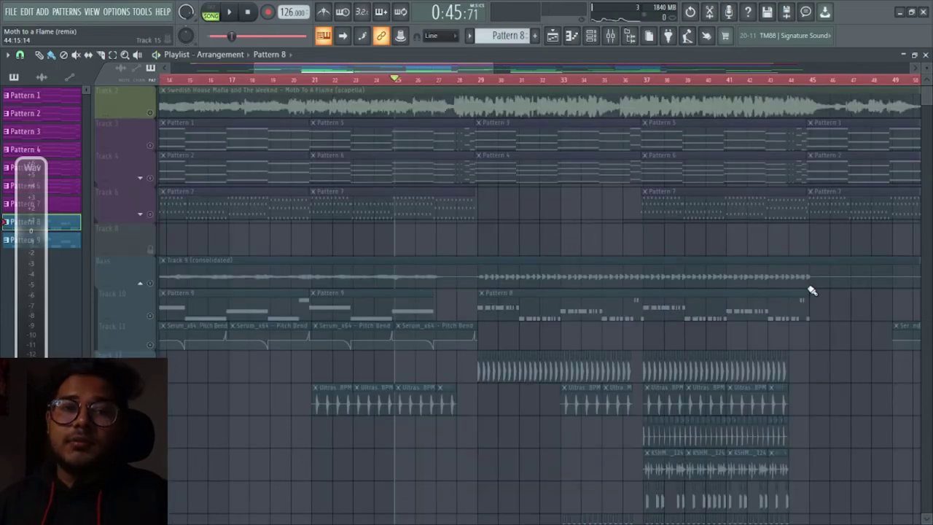
Solo Track 17 in the second drop, unmute Tracks 12, 13 and 18 with it, and play them from bar 61.
{"action": "scroll", "coordinate": [812, 291], "scroll_direction": "down", "scroll_amount": 4}
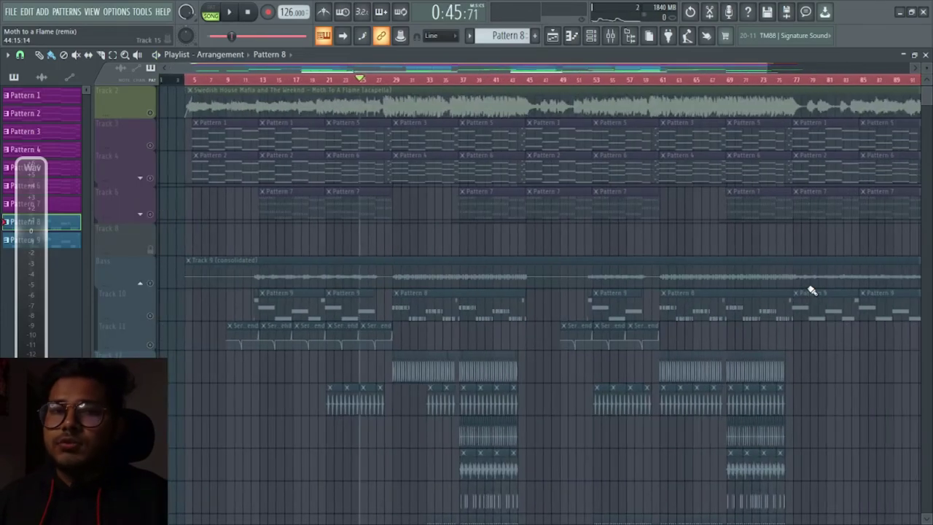
{"action": "scroll", "coordinate": [870, 441], "scroll_direction": "right", "scroll_amount": 10}
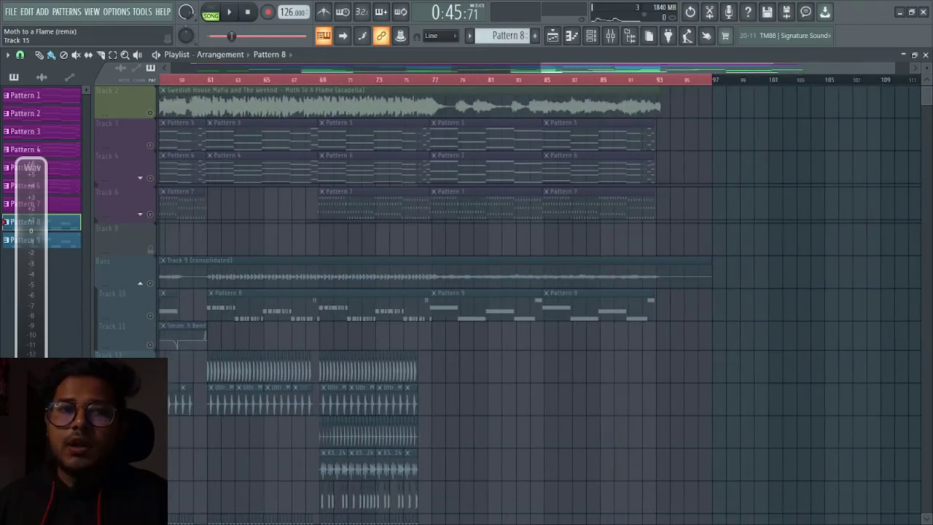
{"action": "scroll", "coordinate": [869, 440], "scroll_direction": "up", "scroll_amount": 3}
{"action": "scroll", "coordinate": [510, 306], "scroll_direction": "down", "scroll_amount": 3}
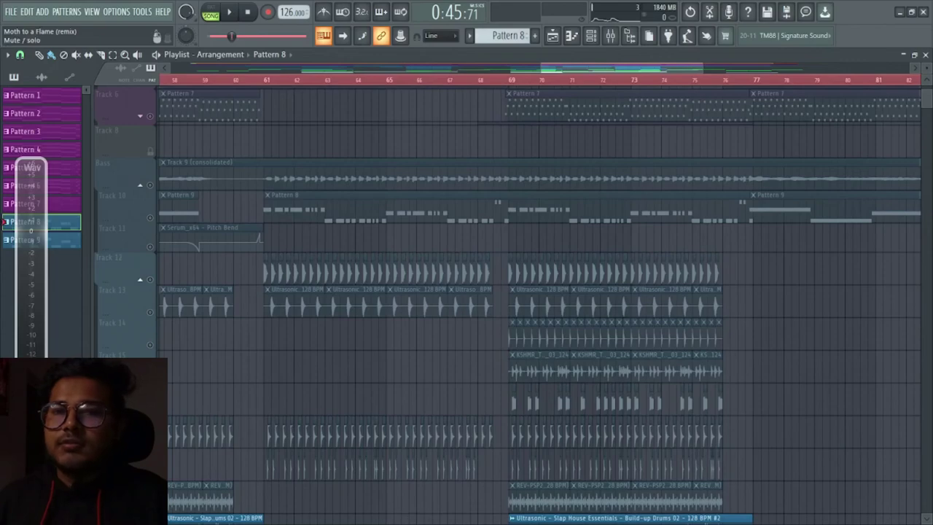
{"action": "right_click", "coordinate": [150, 442]}
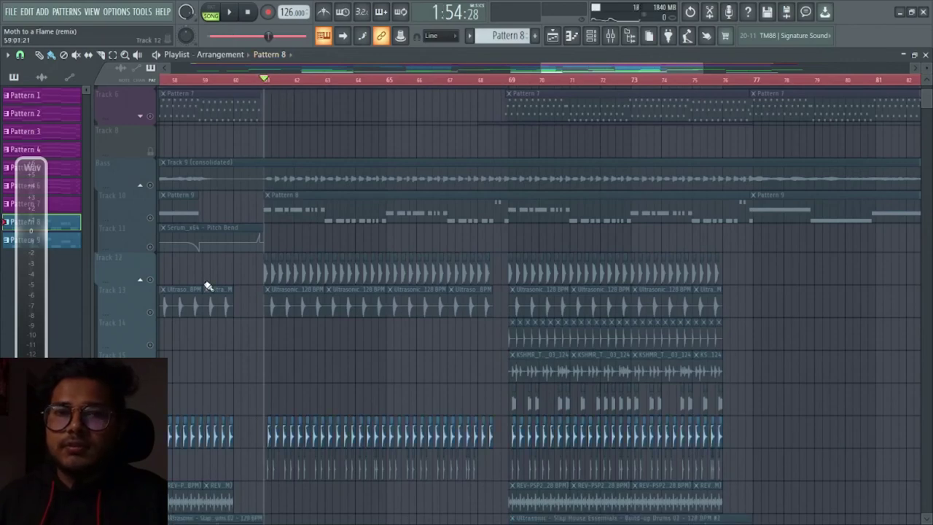
{"action": "left_click", "coordinate": [150, 312]}
{"action": "left_click", "coordinate": [150, 279]}
{"action": "key", "text": "space"}
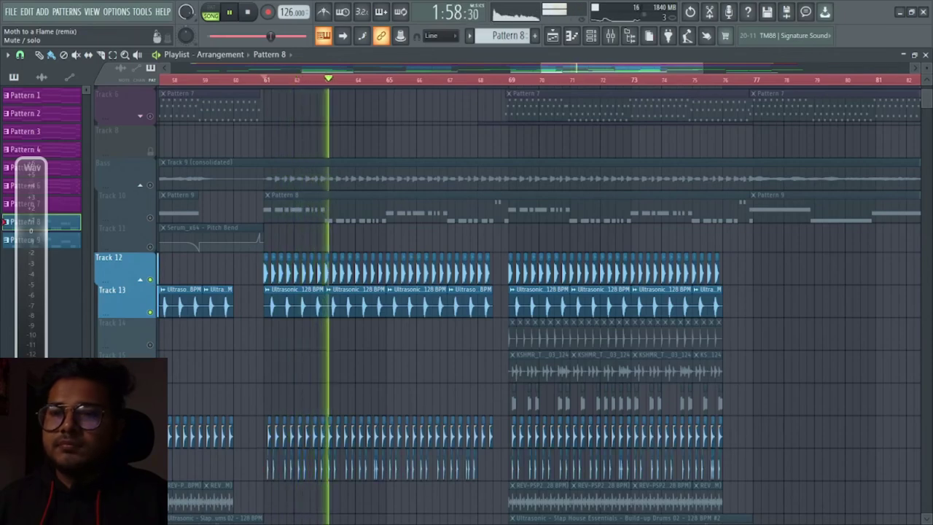
{"action": "key", "text": "space"}
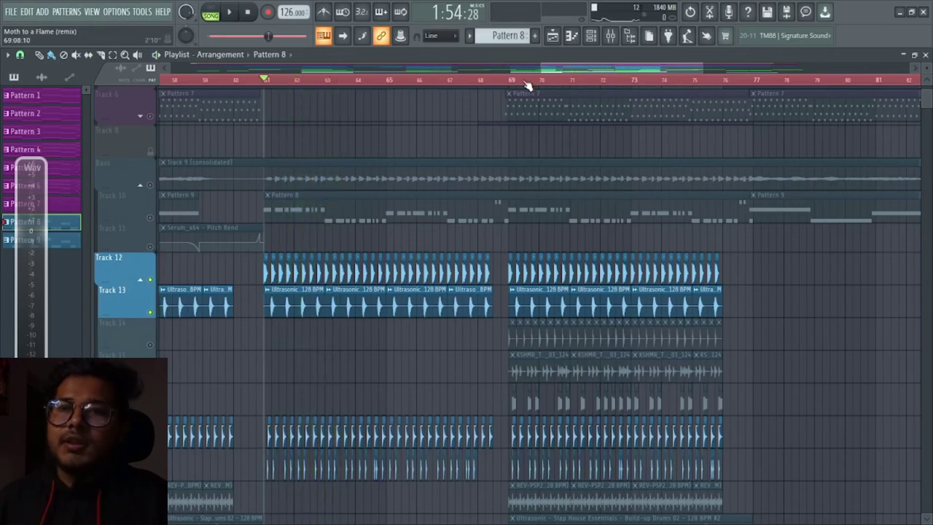
Restore all playlist tracks from solo and play the full arrangement from bar 61 through the second drop.
{"action": "scroll", "coordinate": [515, 80], "scroll_direction": "down", "scroll_amount": 5}
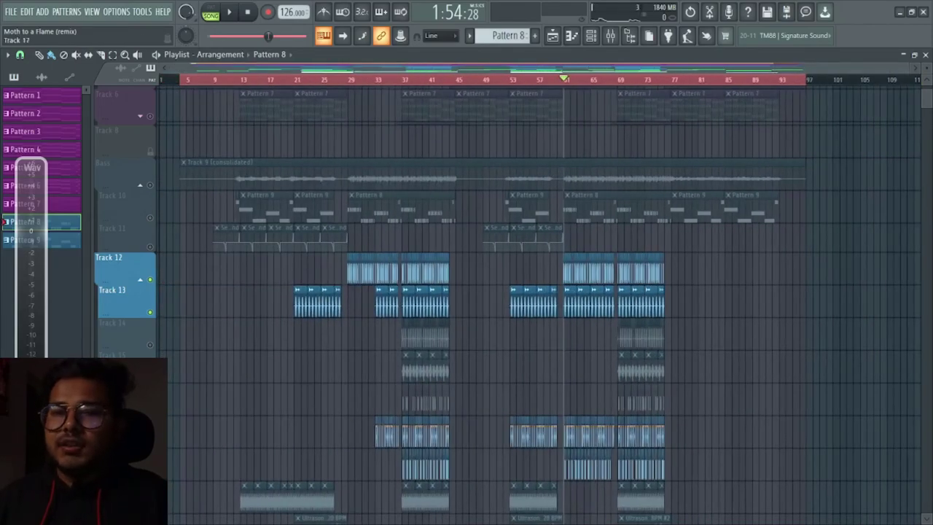
{"action": "right_click", "coordinate": [150, 443]}
{"action": "right_click", "coordinate": [150, 443]}
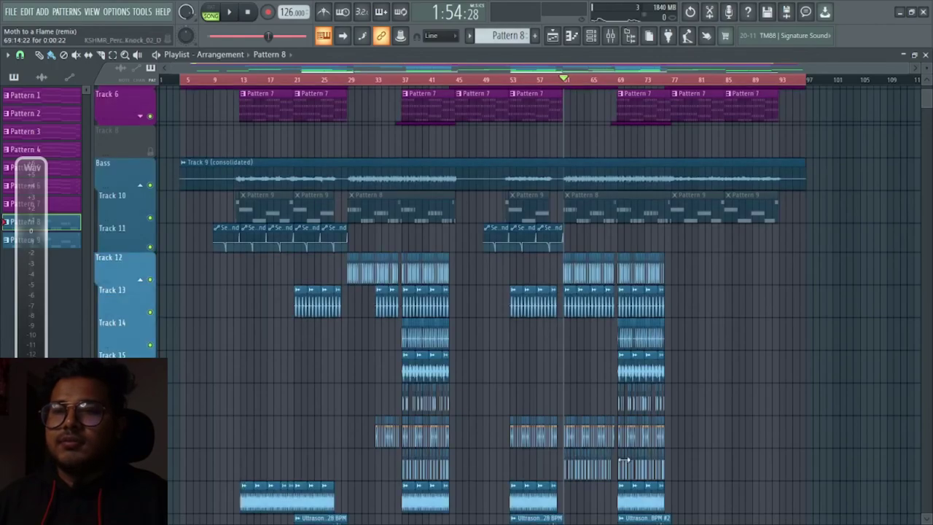
{"action": "scroll", "coordinate": [646, 359], "scroll_direction": "up", "scroll_amount": 5}
{"action": "key", "text": "space"}
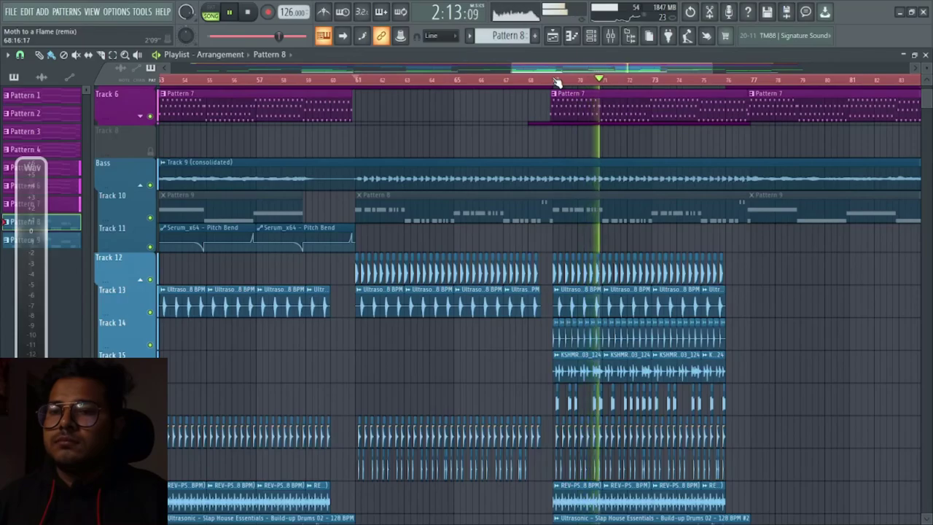
{"action": "key", "text": "space"}
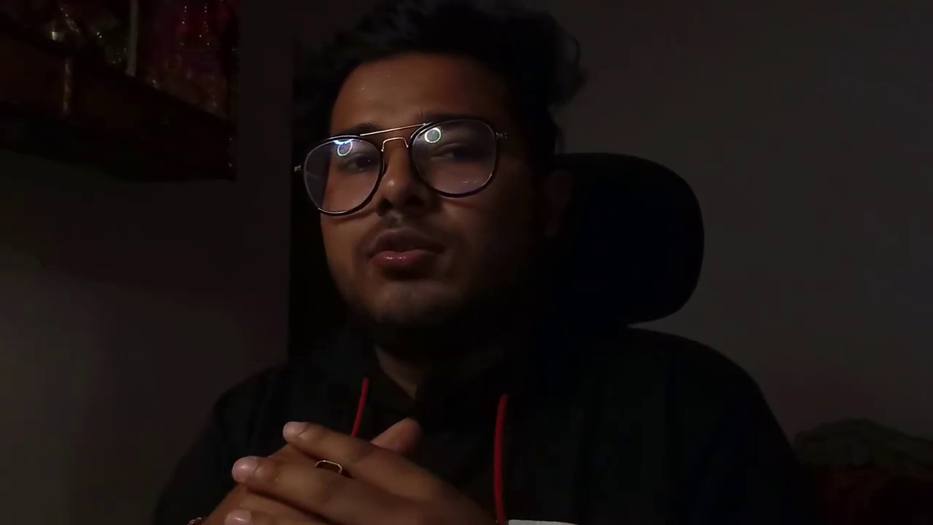